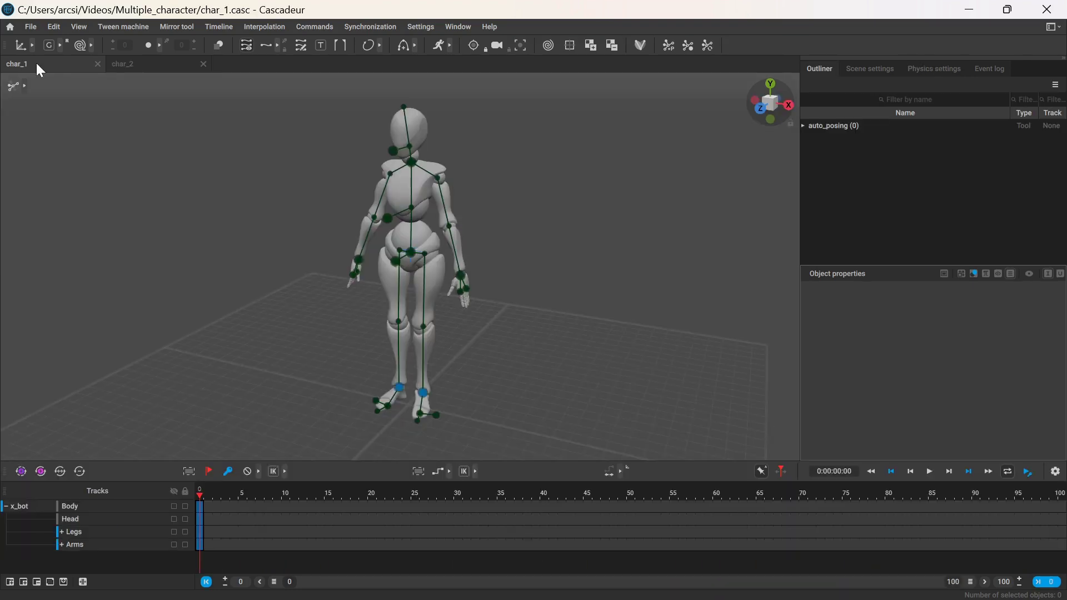
- View the char_2 character scene, then bring up the File menu
click(116, 64)
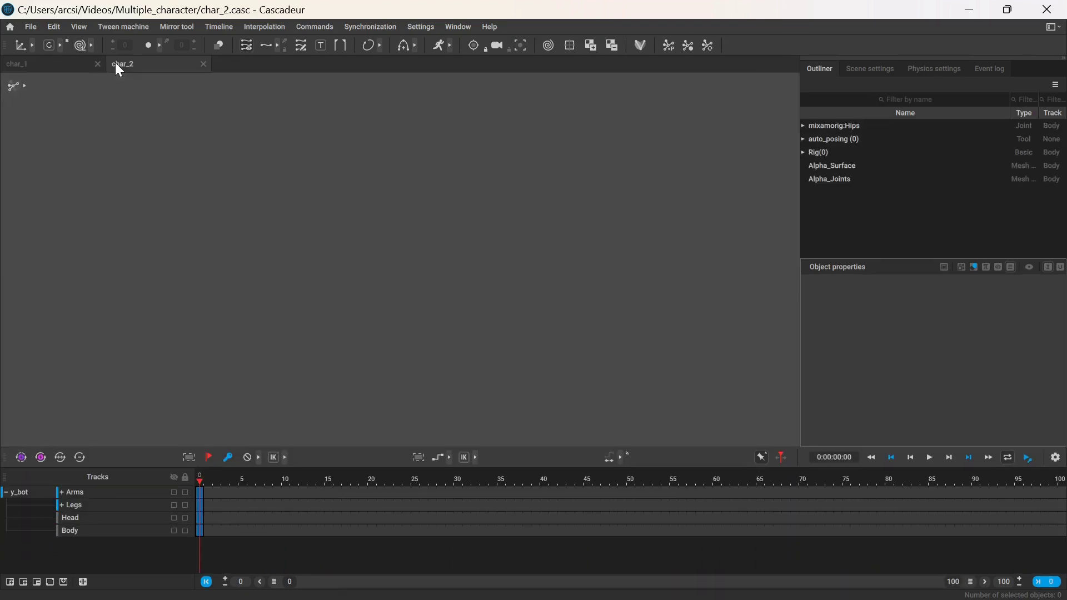
click(32, 27)
- Create a new empty scene and import char_1.casc into it
click(54, 43)
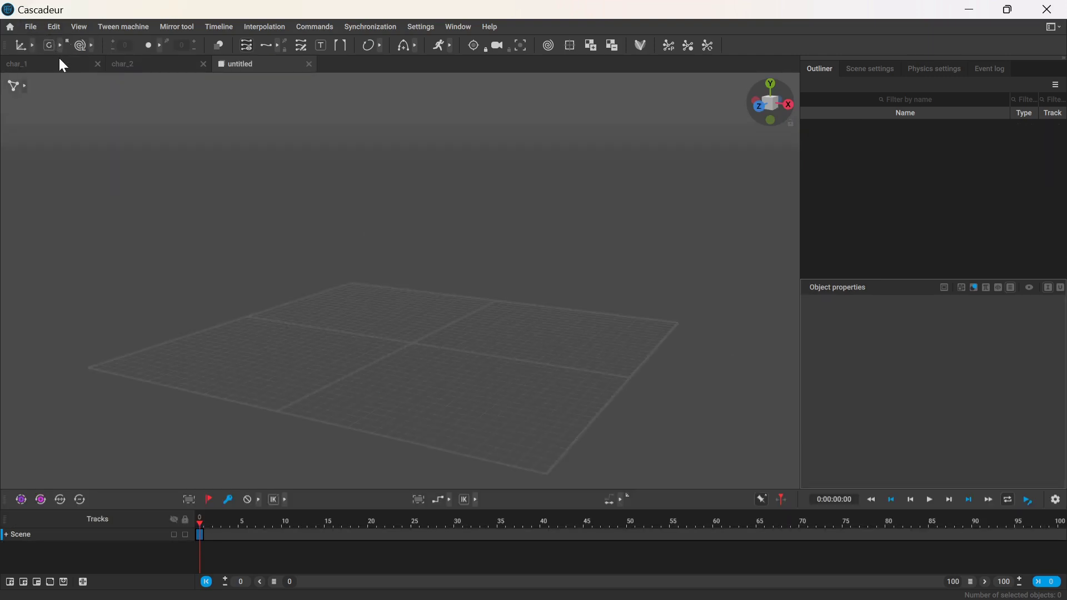
click(31, 28)
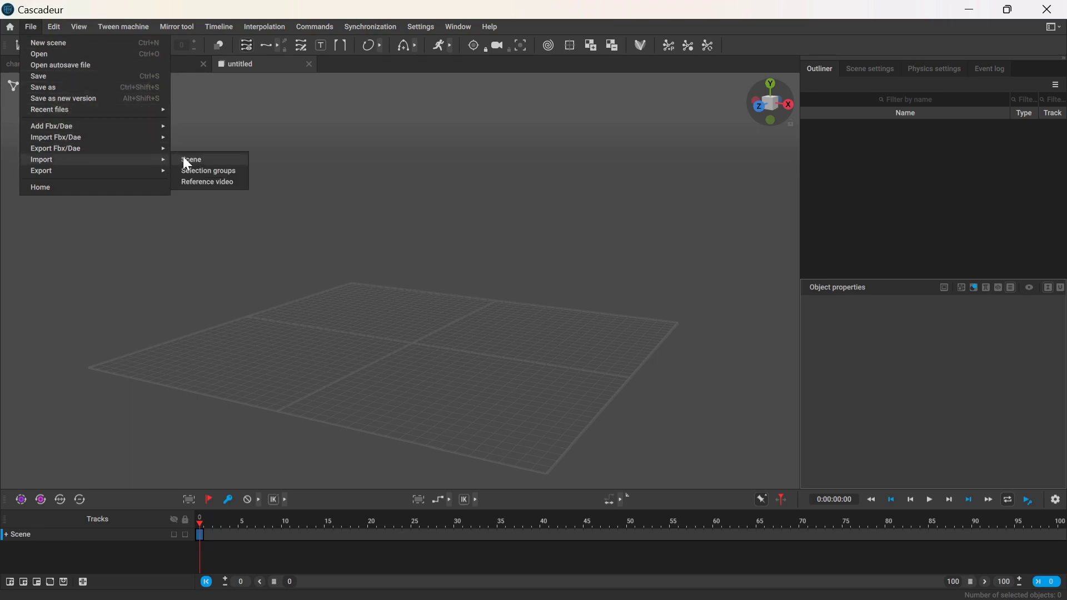
click(182, 157)
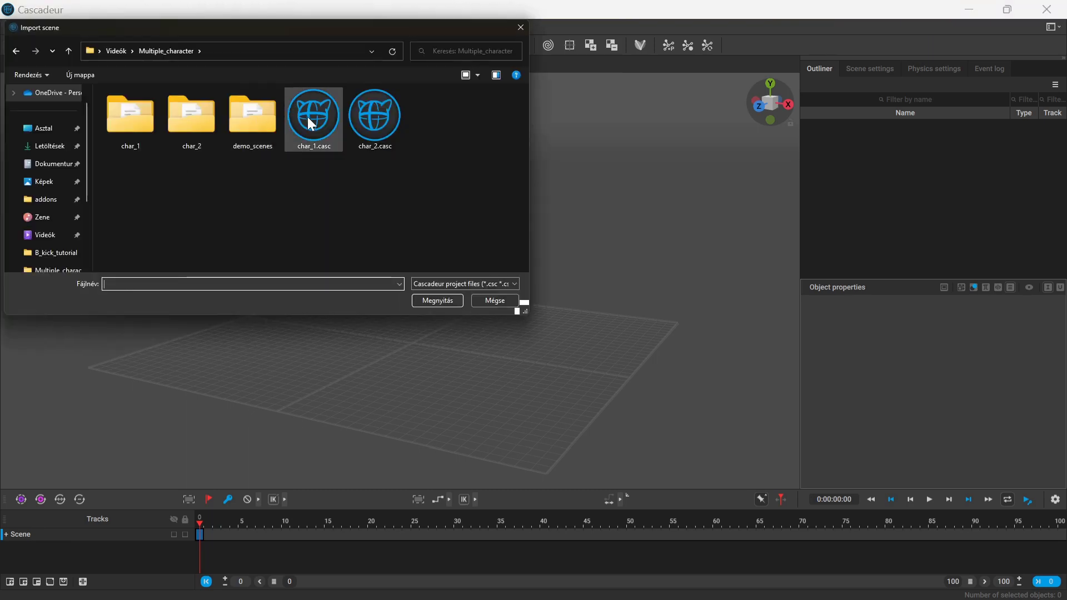
double_click(309, 118)
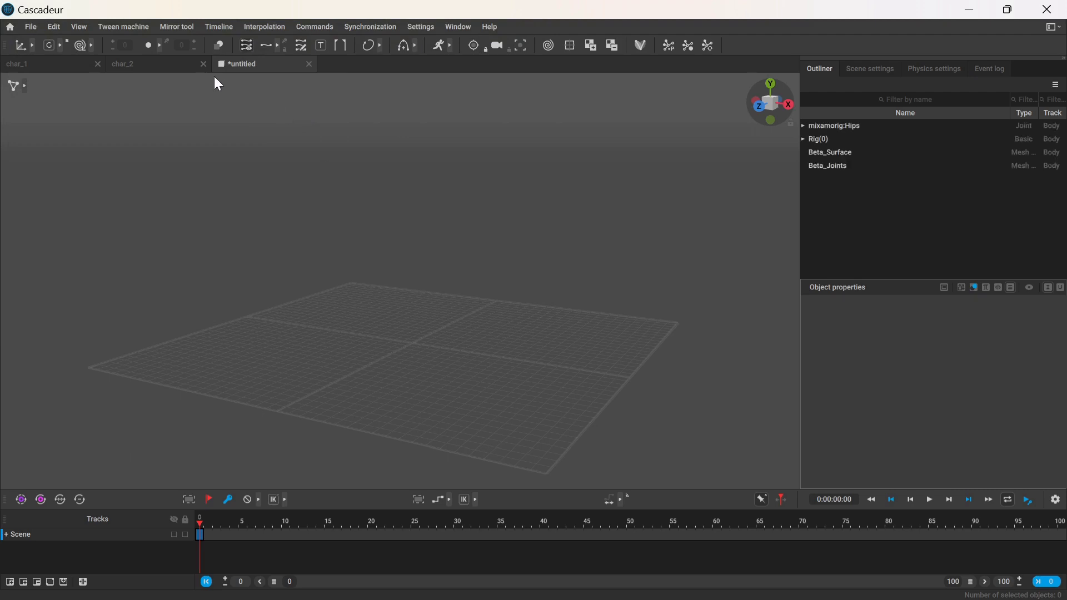
- Import char_2.casc as the second character in the same scene
click(33, 29)
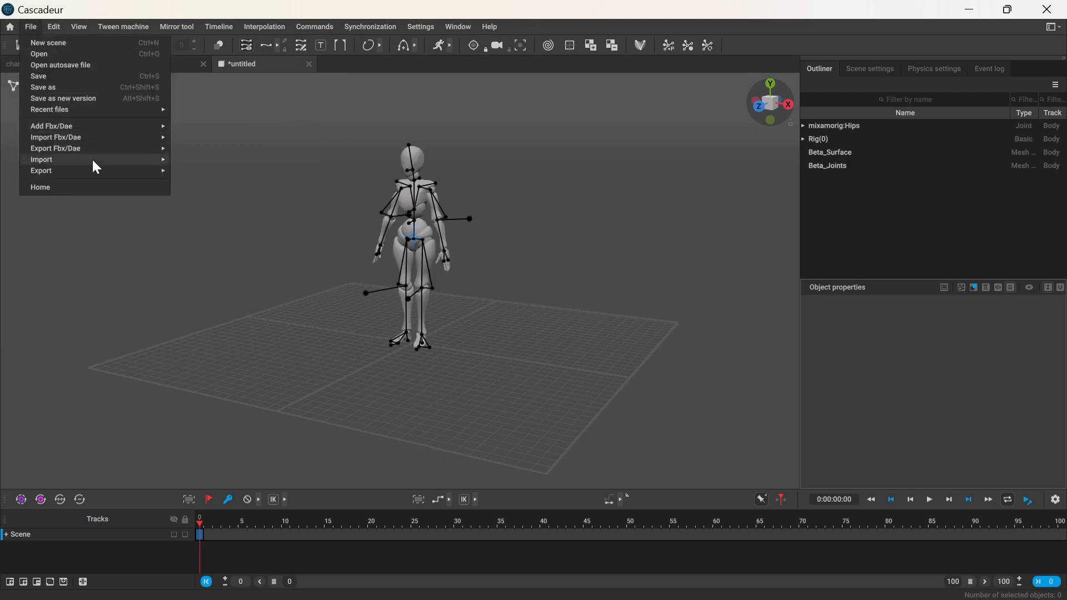
click(191, 160)
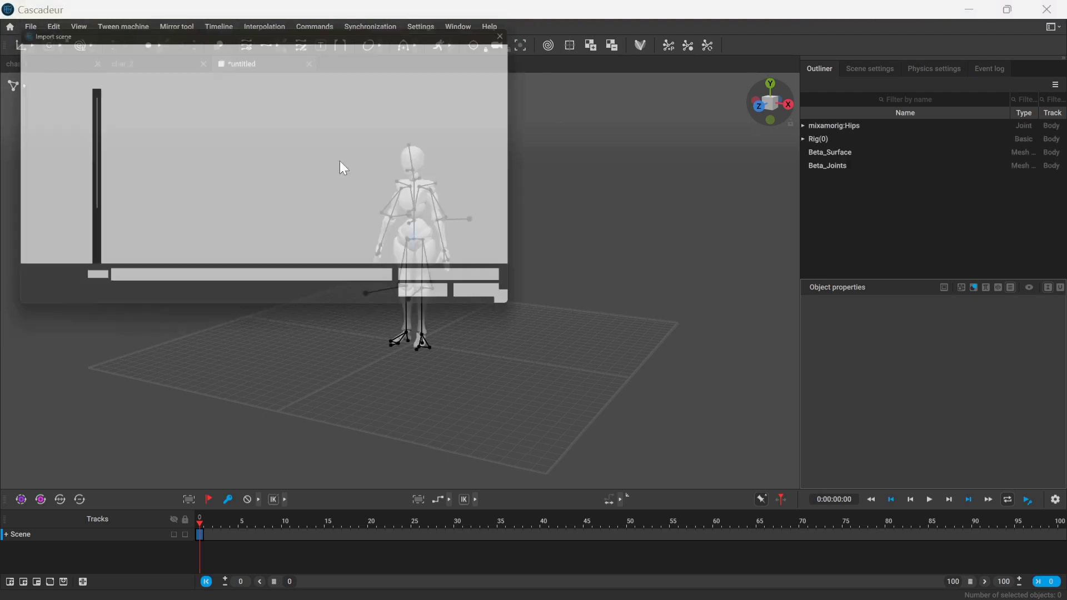
double_click(374, 116)
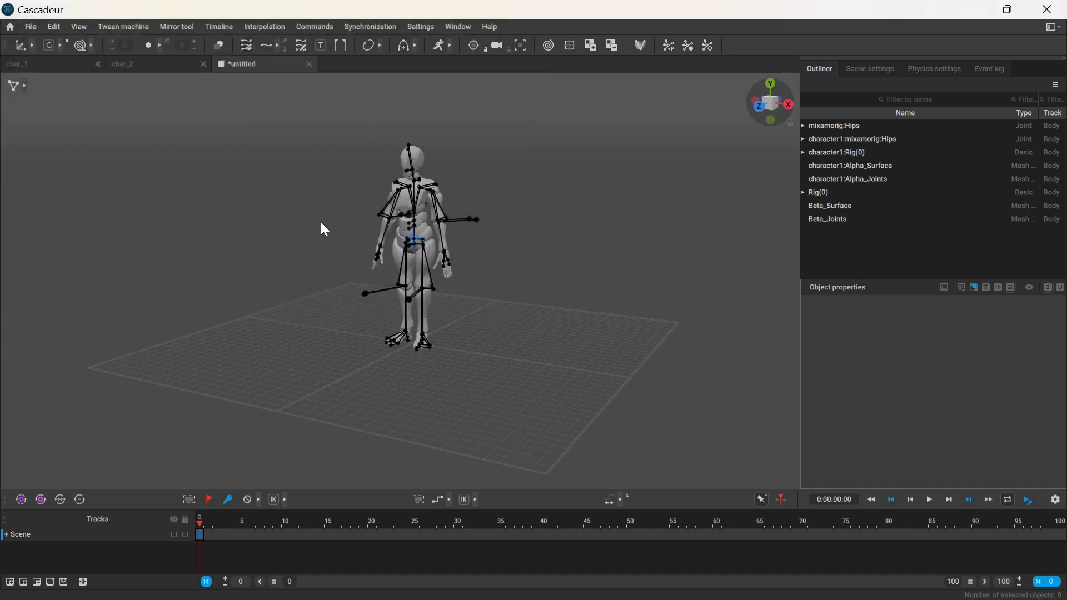
- Slide the second character right along X beside the first, reviewing the x_bot and y_bot tracks
click(434, 241)
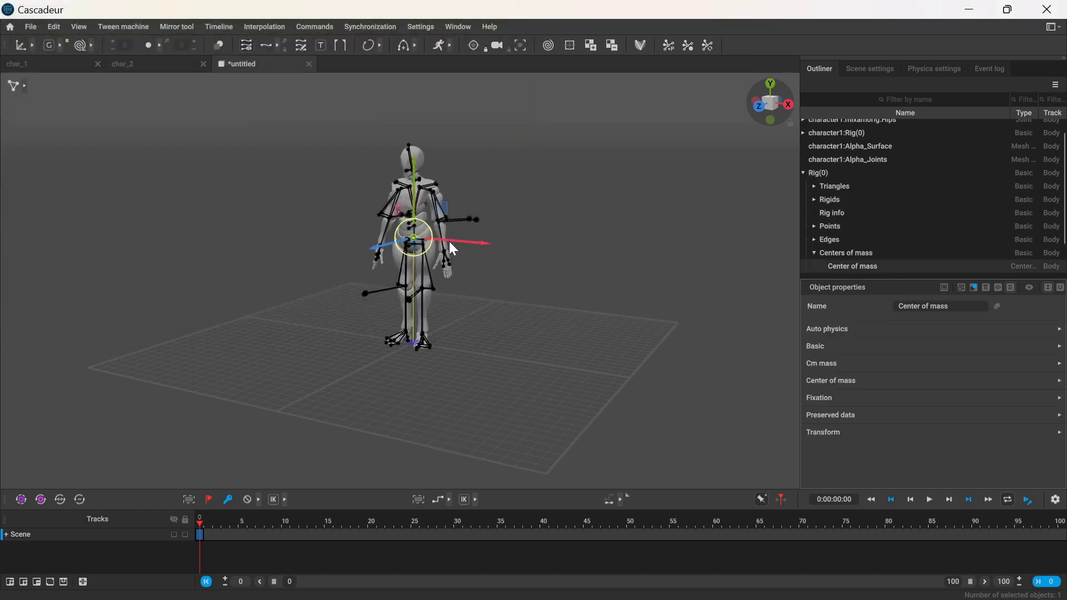
drag(461, 242, 549, 249)
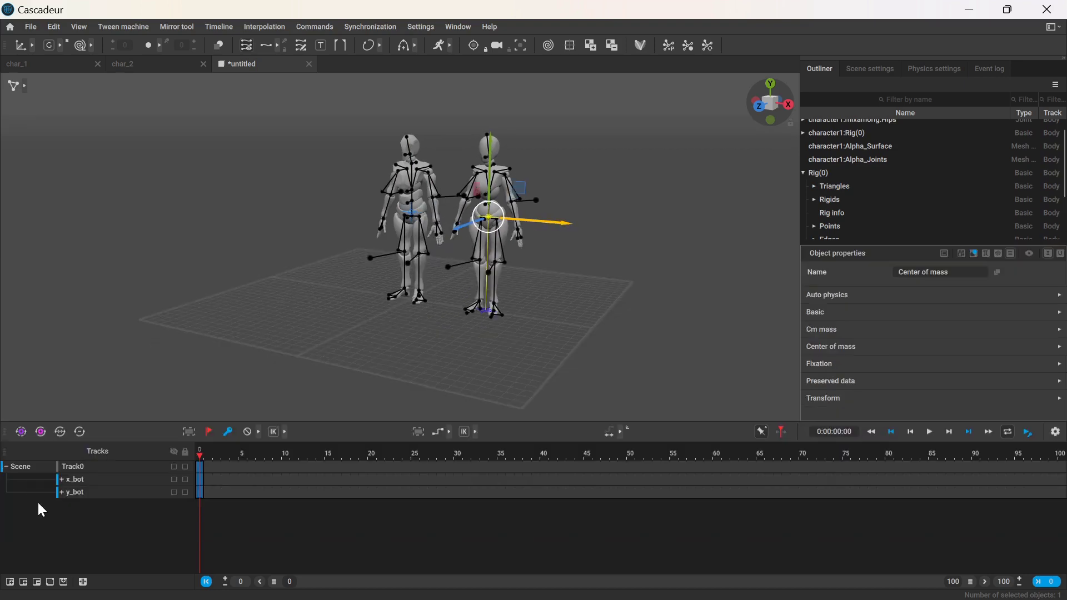
click(61, 480)
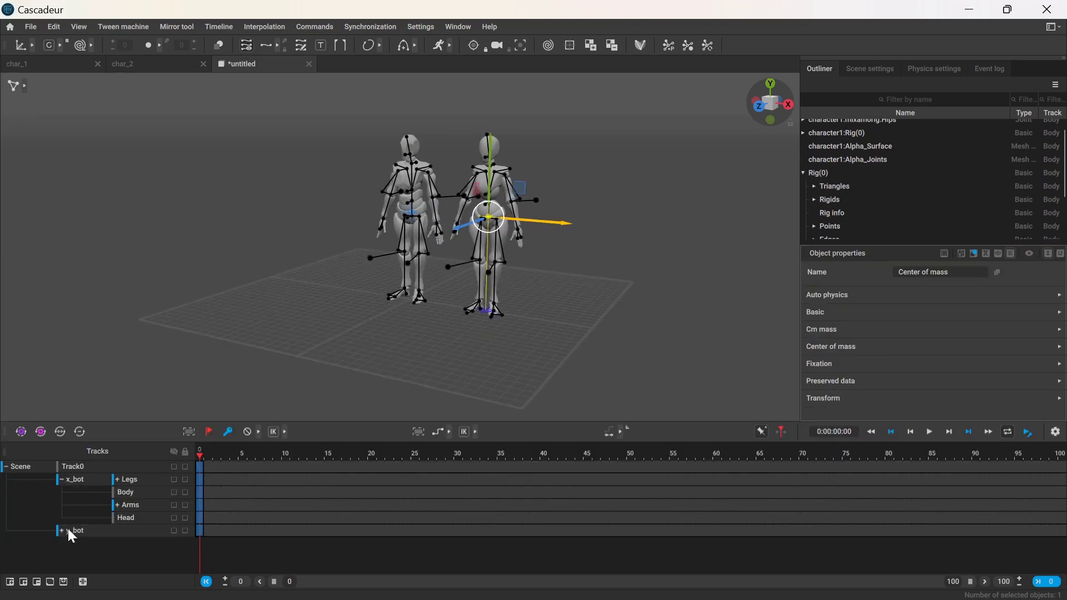
click(62, 532)
click(61, 480)
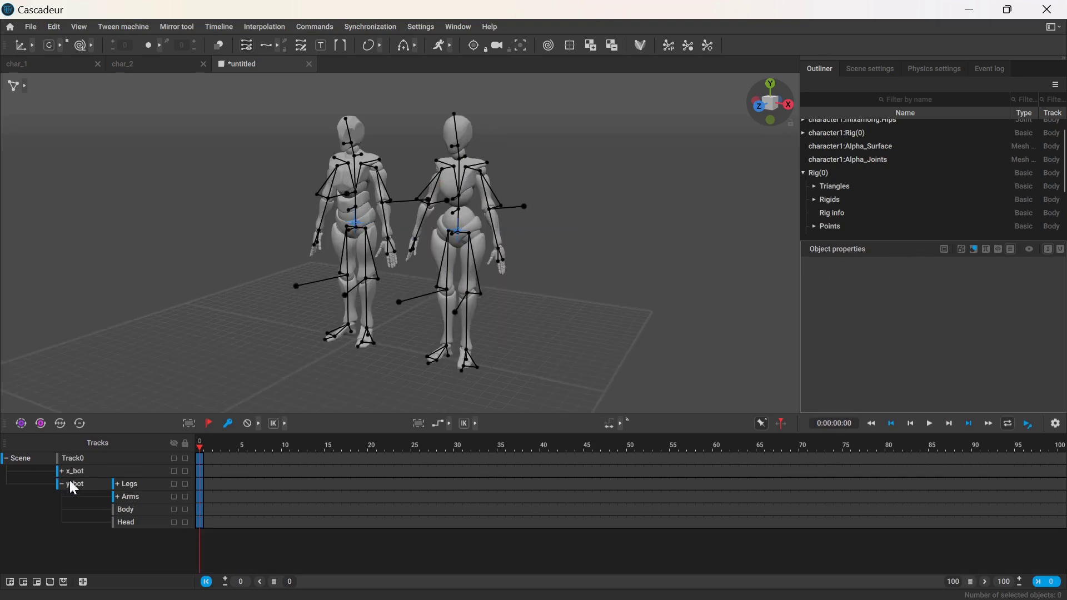
- Lock the x_bot track, then box-select the character joints
click(174, 471)
click(174, 472)
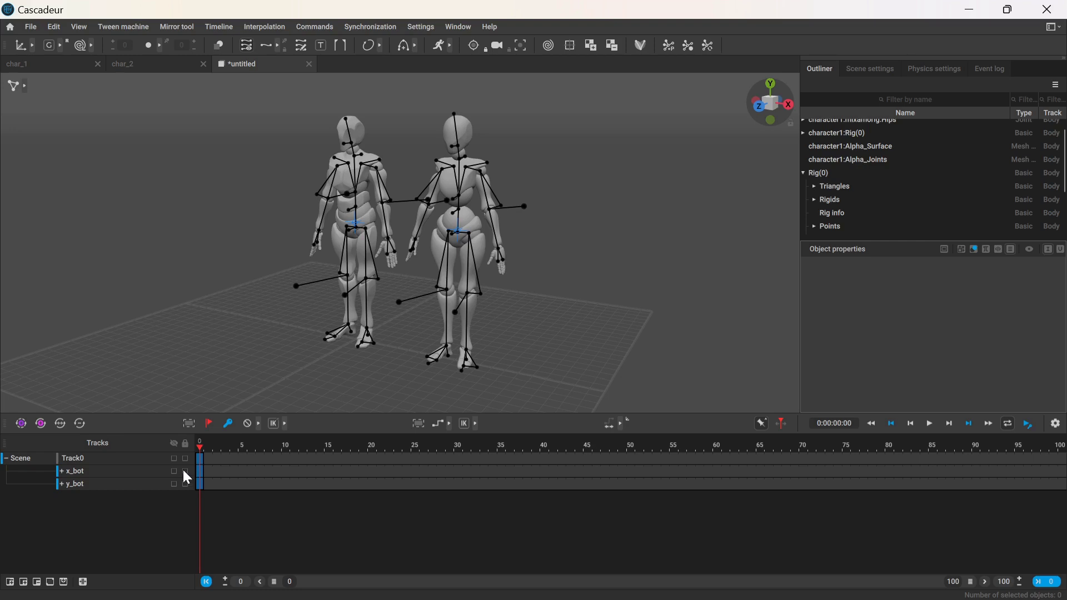
click(185, 471)
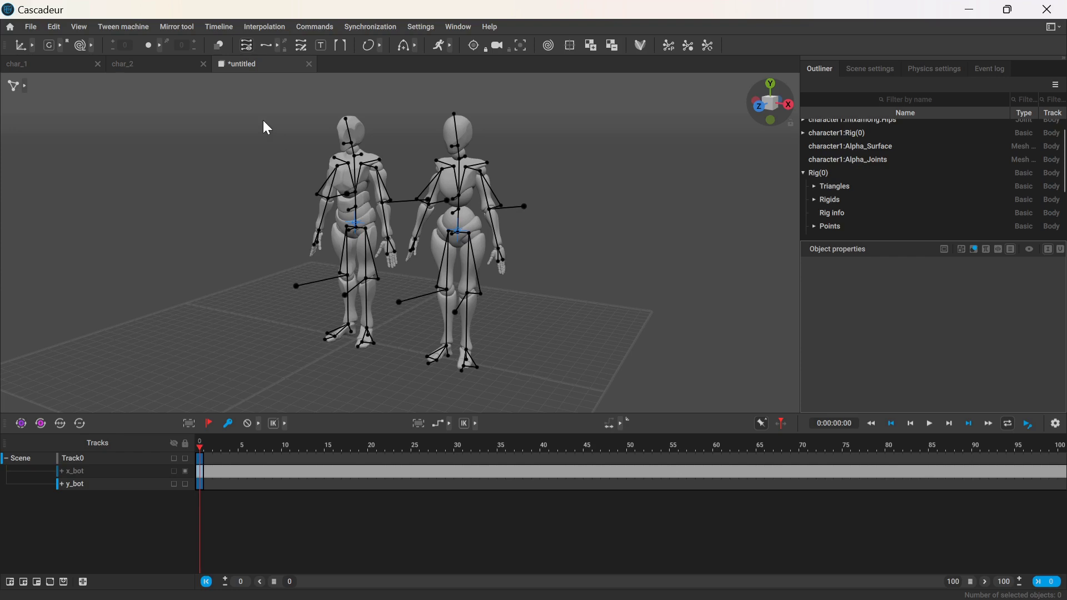
drag(263, 120, 577, 299)
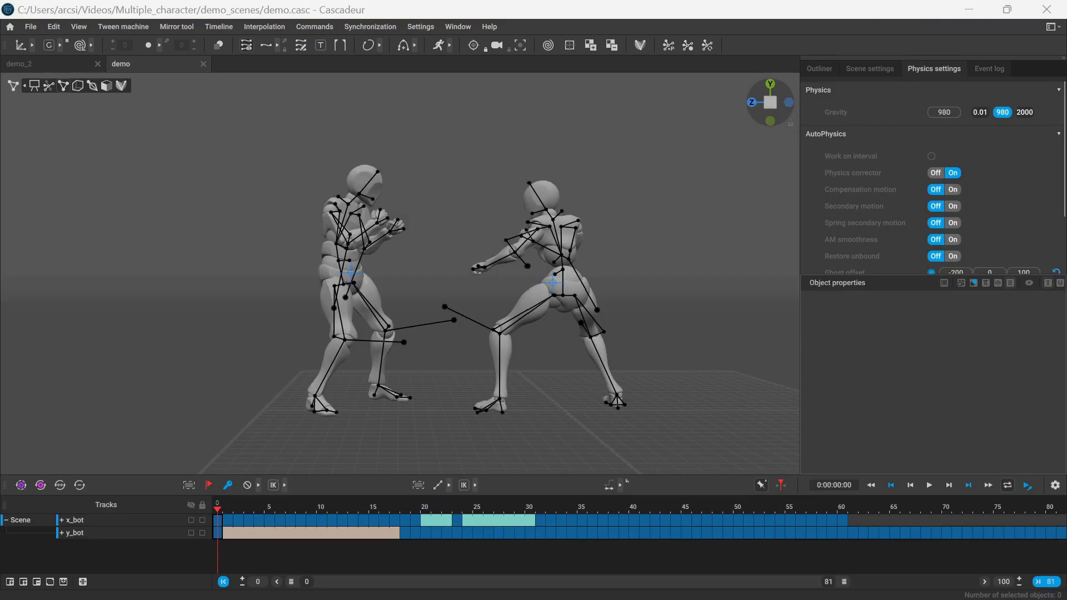
- Select the whole right character and enable AutoPosing for it
click(49, 86)
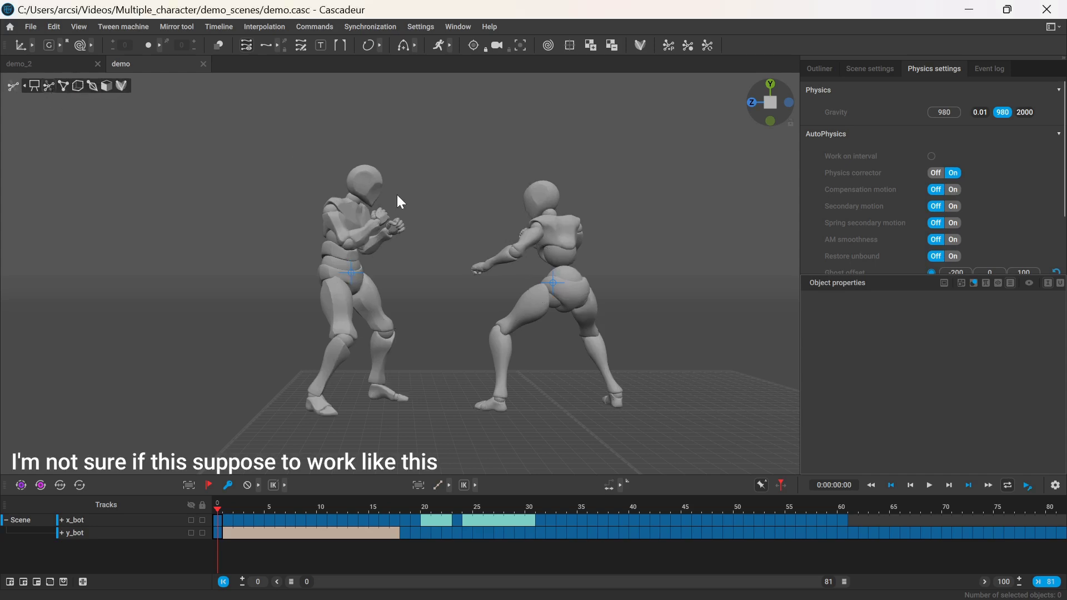
click(63, 85)
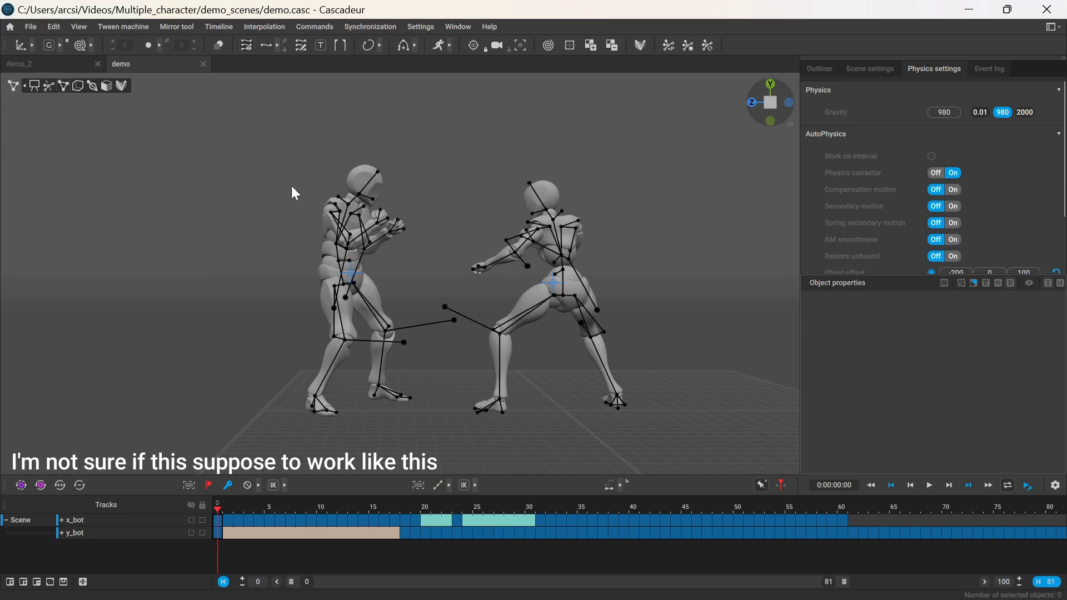
click(566, 303)
double_click(567, 303)
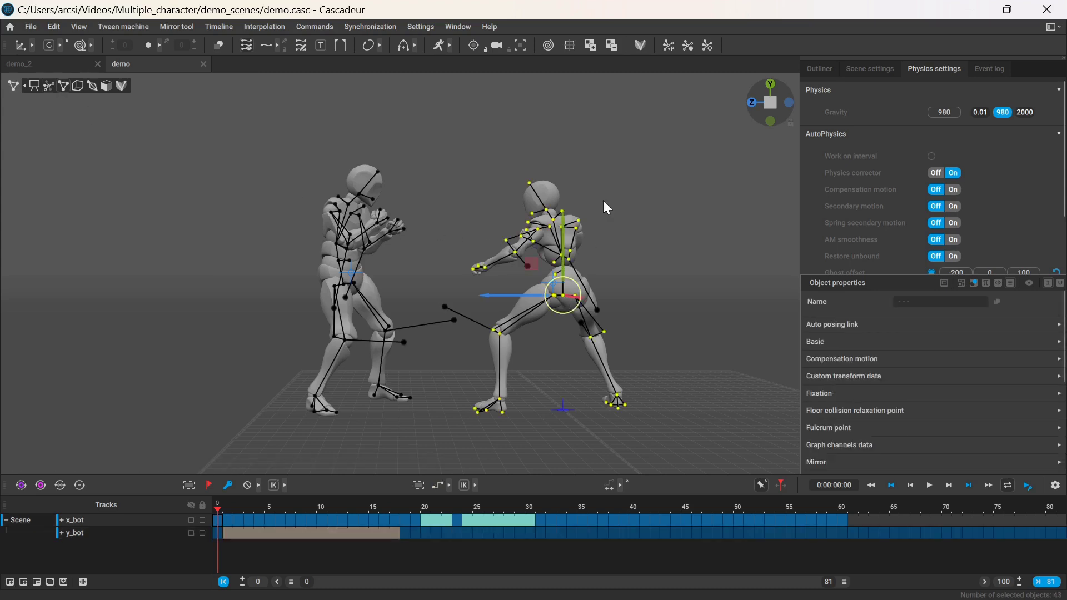
click(669, 45)
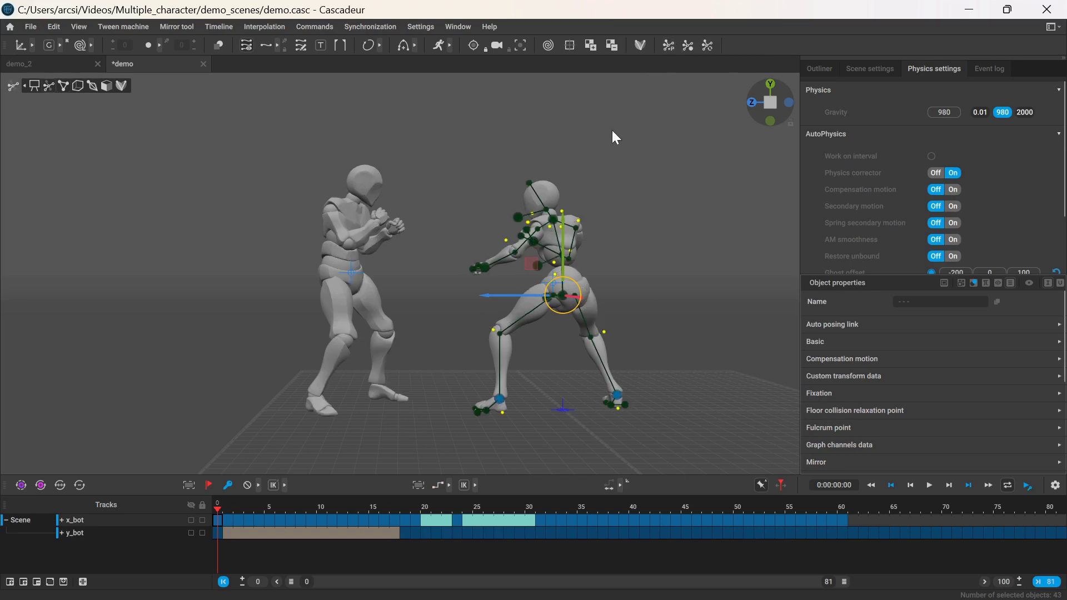
- Enable AutoPosing on the left character and switch the rigs to plain stick skeletons
click(64, 85)
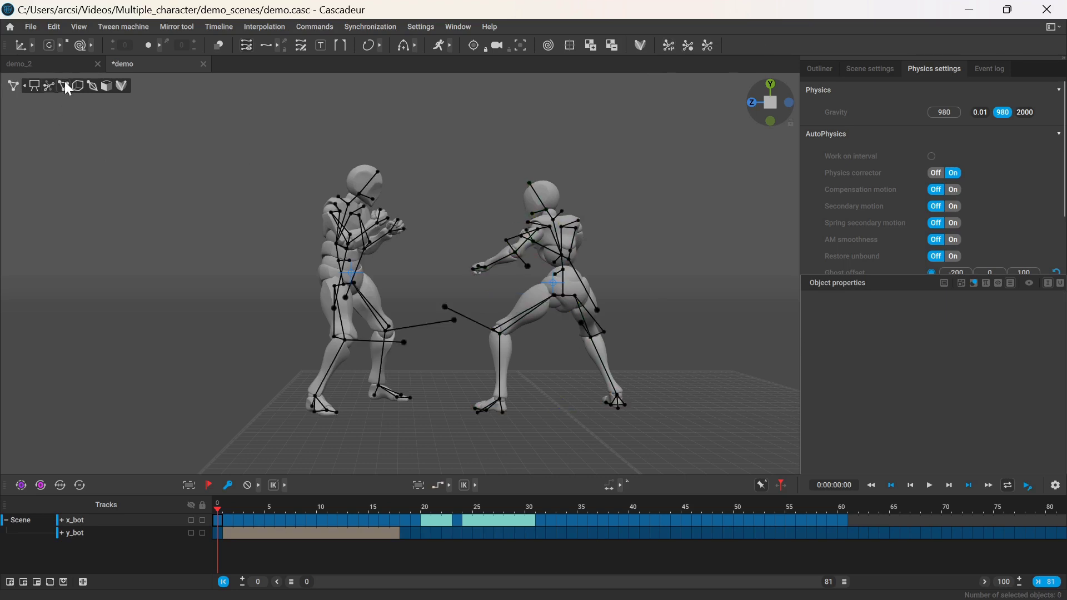
click(346, 293)
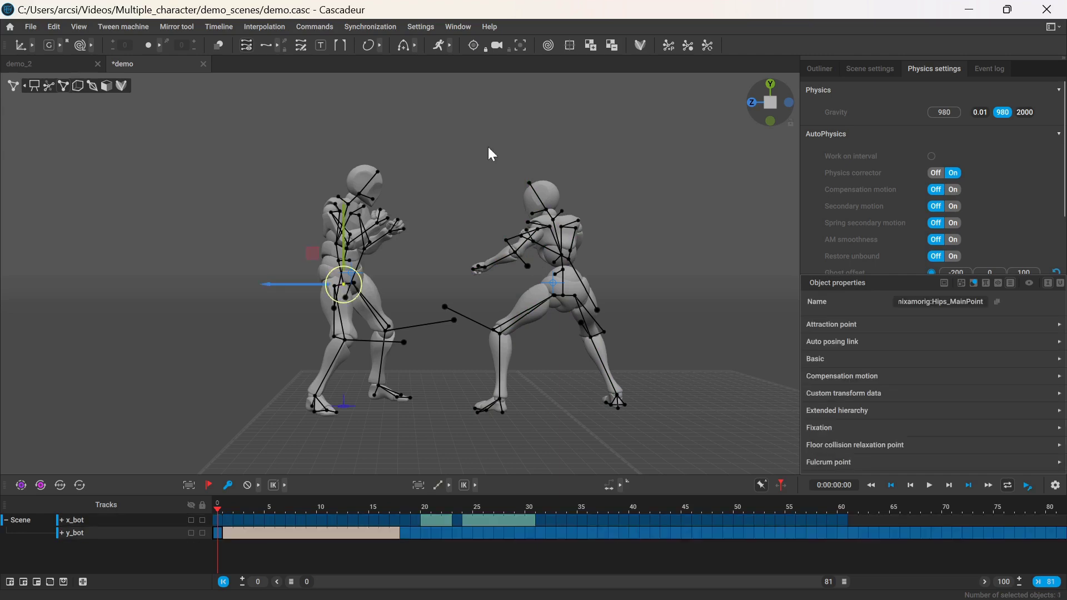
click(669, 45)
click(49, 86)
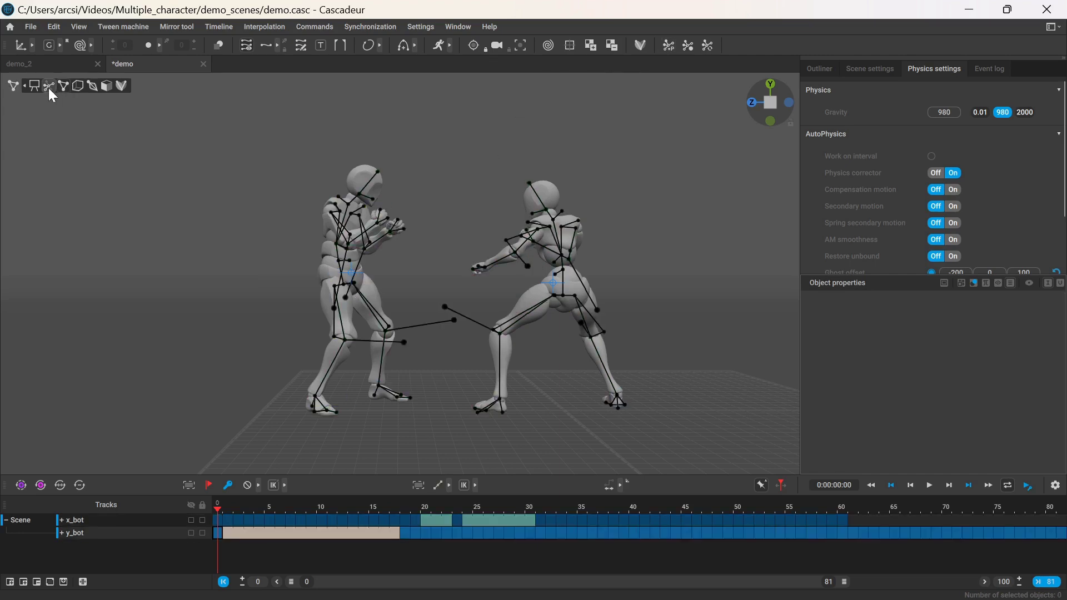
click(49, 87)
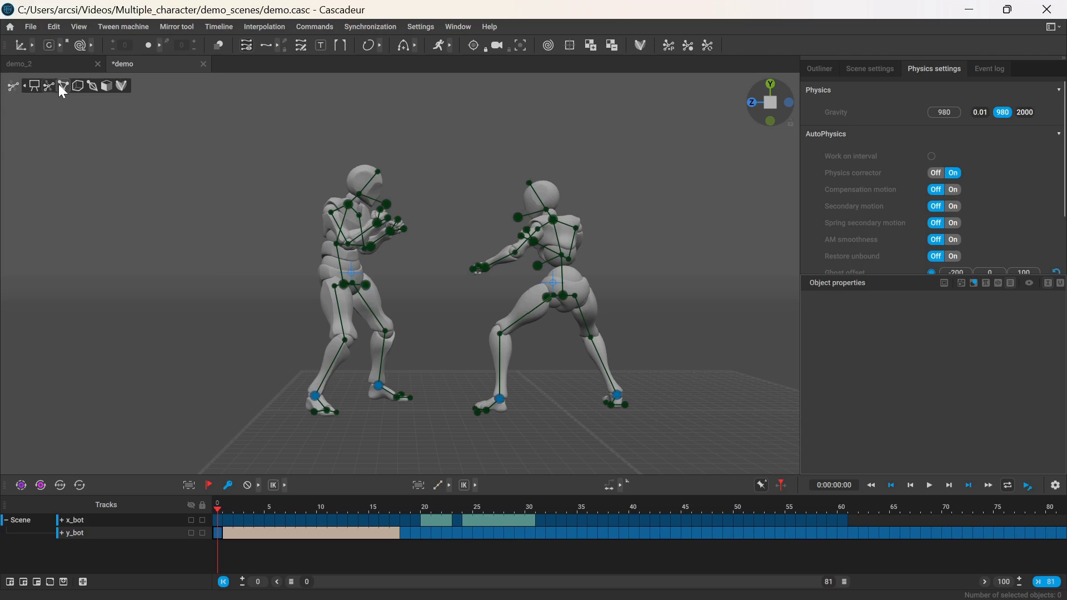
click(62, 86)
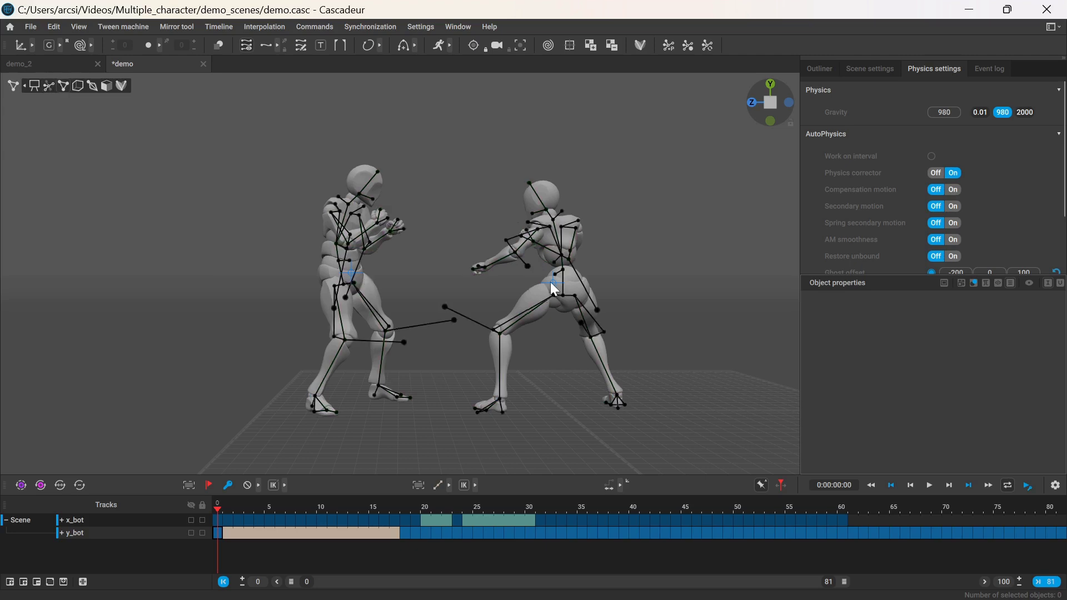
- Turn on Auto Physics for the right fighter's centre of mass
click(551, 283)
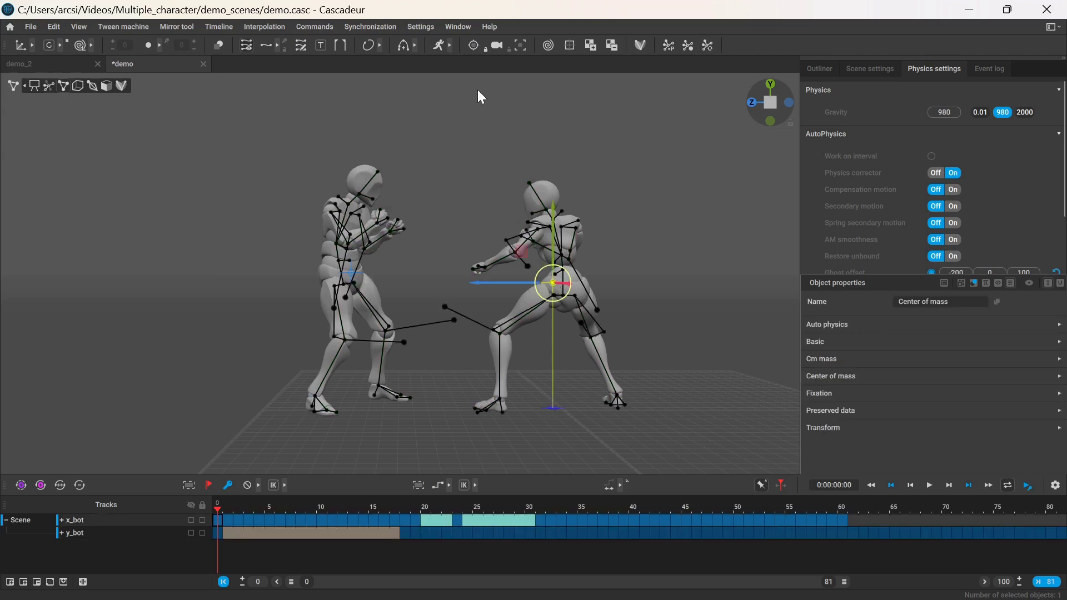
click(449, 46)
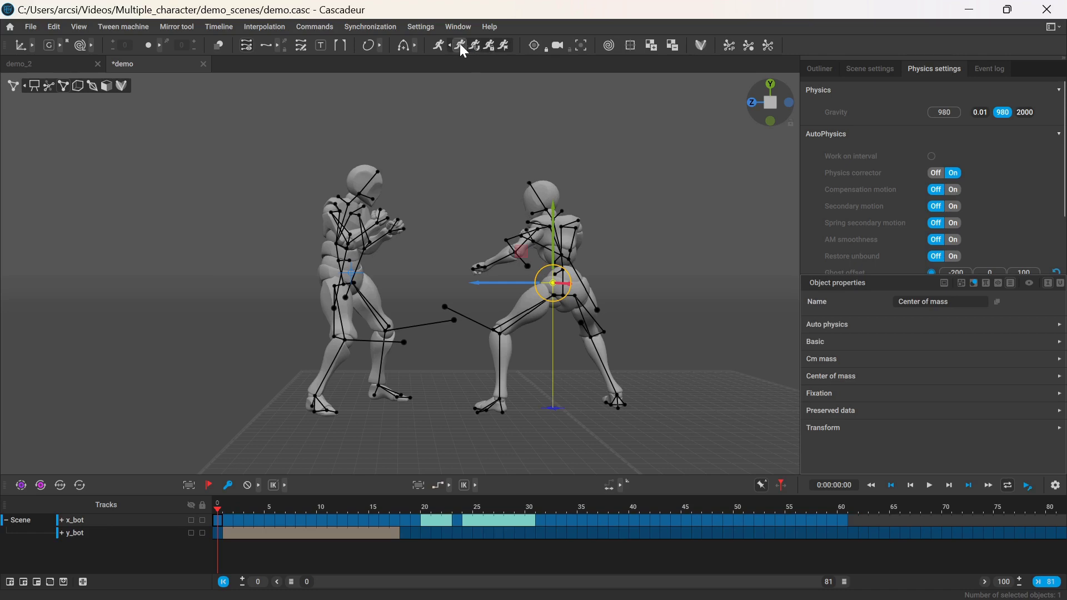
click(460, 45)
scroll(905, 201, down, 1)
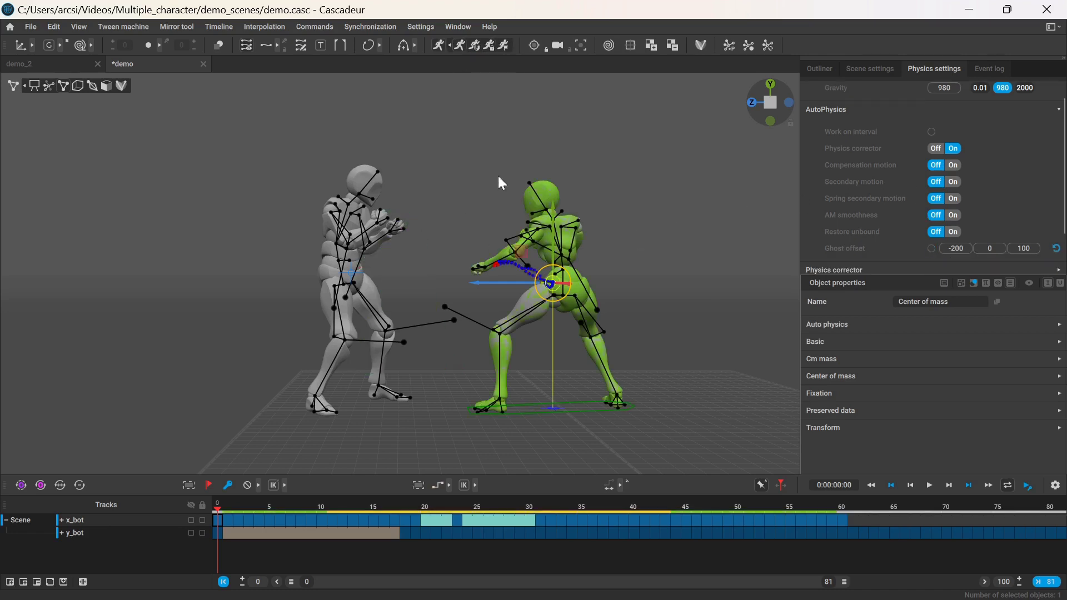
- Turn on Auto Physics for the left fighter's centre of mass and jump to frame 19
click(348, 272)
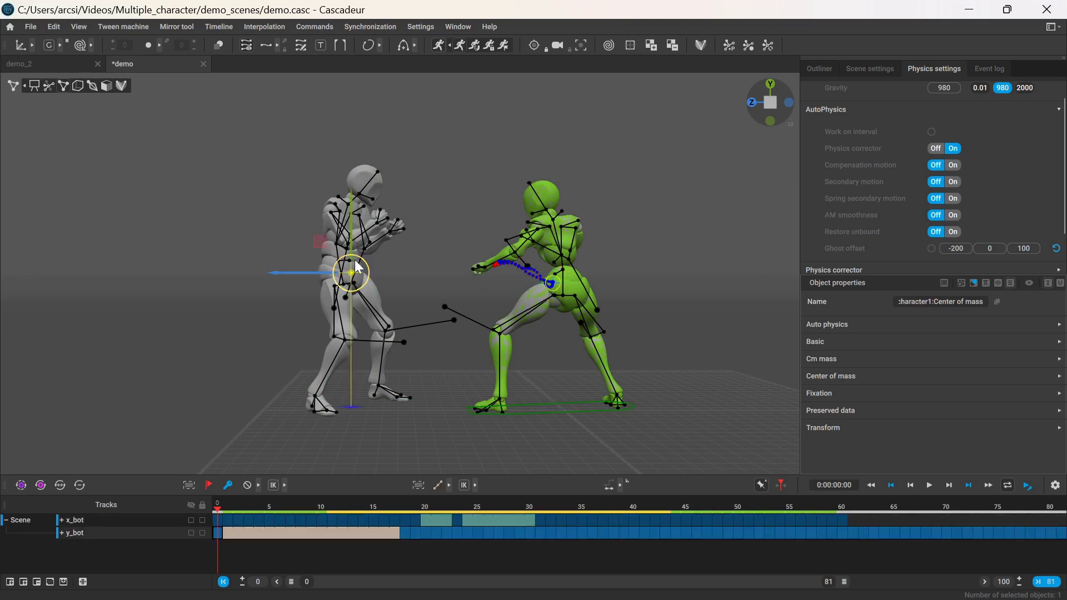
click(460, 45)
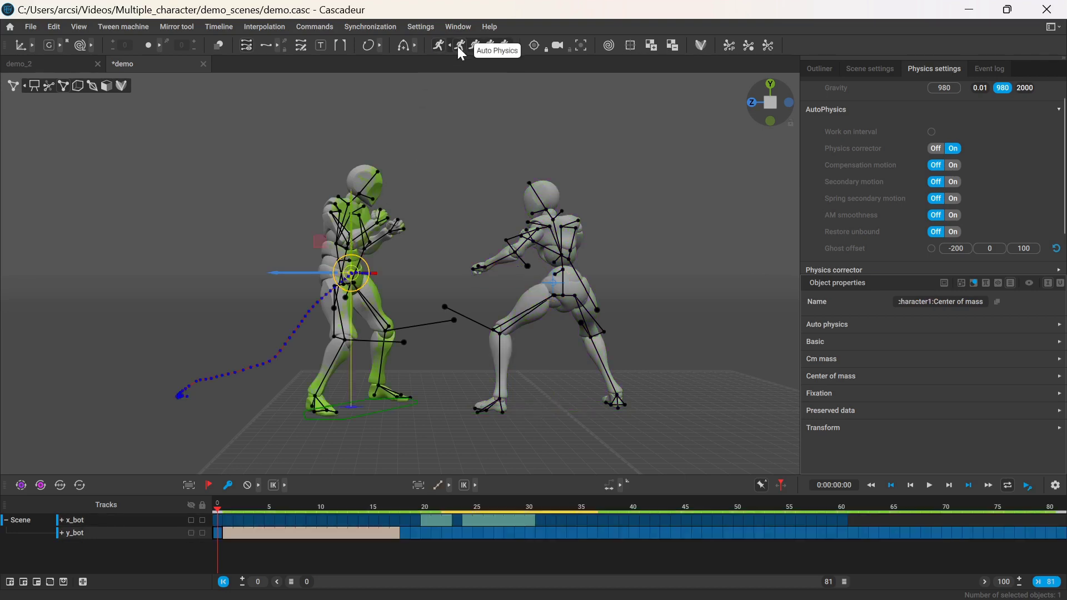
click(433, 526)
- At frame 31, show and then hide Ballistic ghosts for the kicking fighter's centre of mass
drag(433, 525, 542, 521)
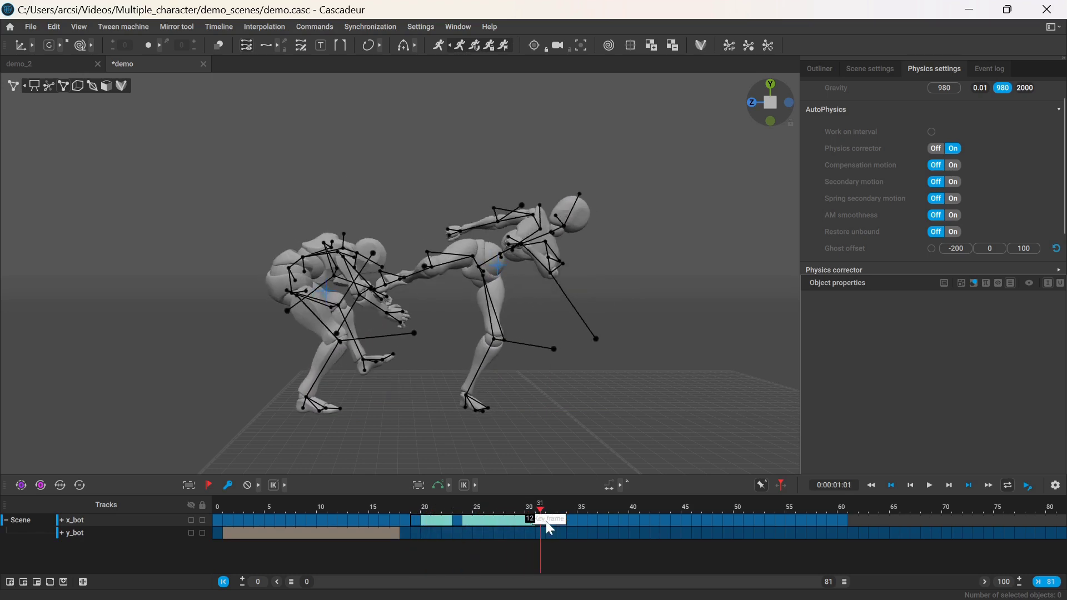
click(415, 45)
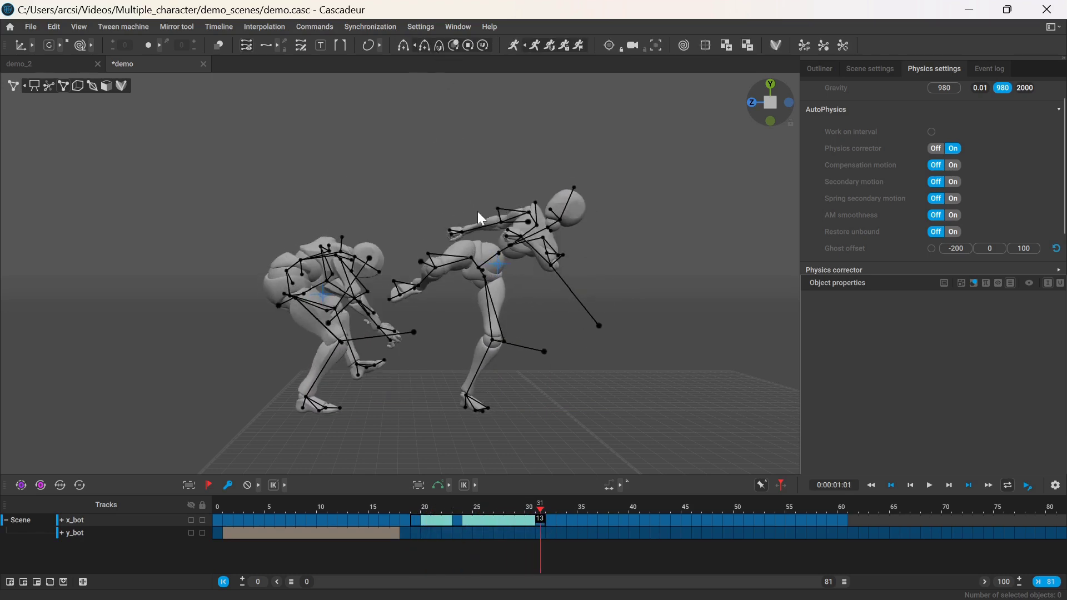
click(499, 271)
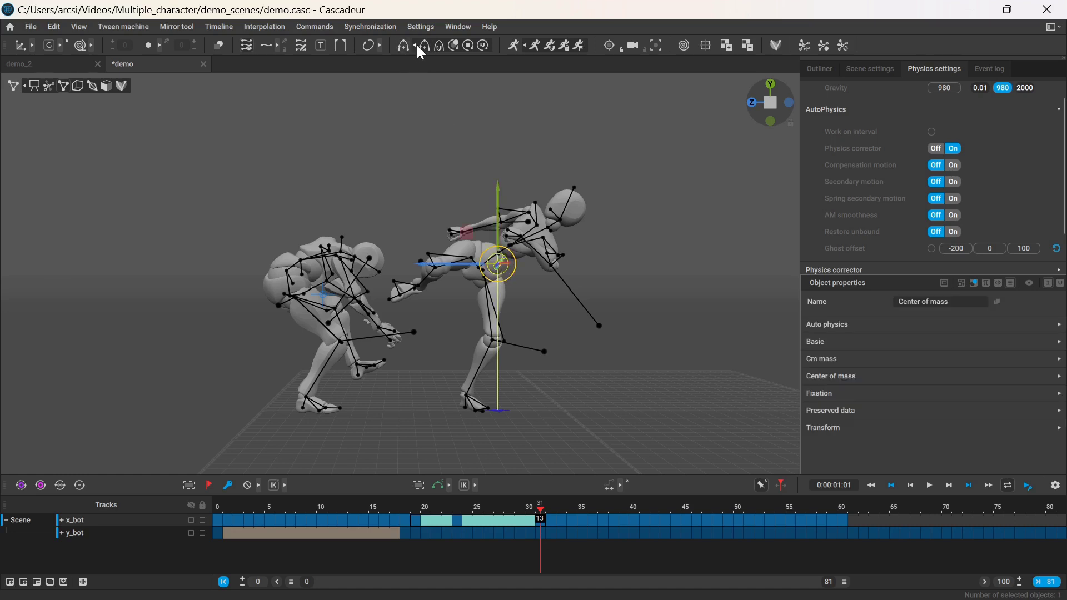
scroll(517, 223, up, 5)
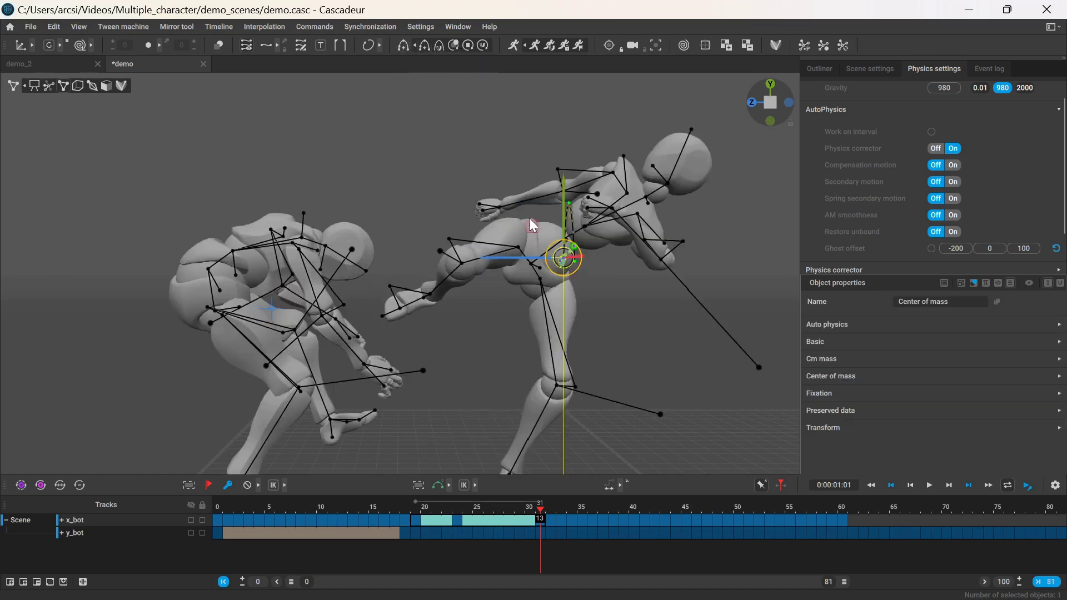
click(455, 45)
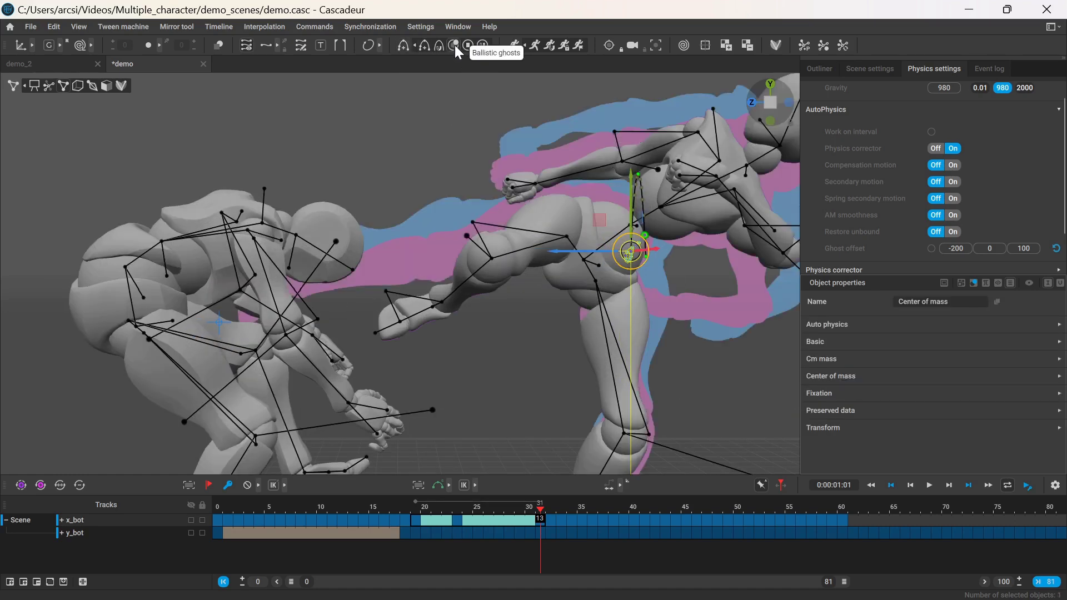
click(454, 45)
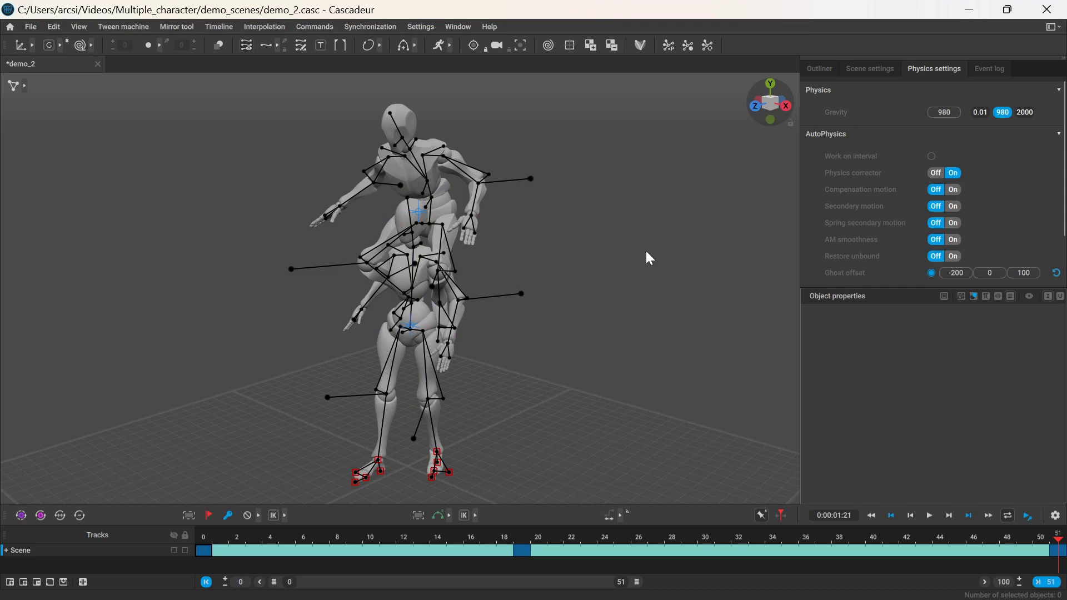
- Select both centres of mass and combine them into a composite centre of mass
click(409, 326)
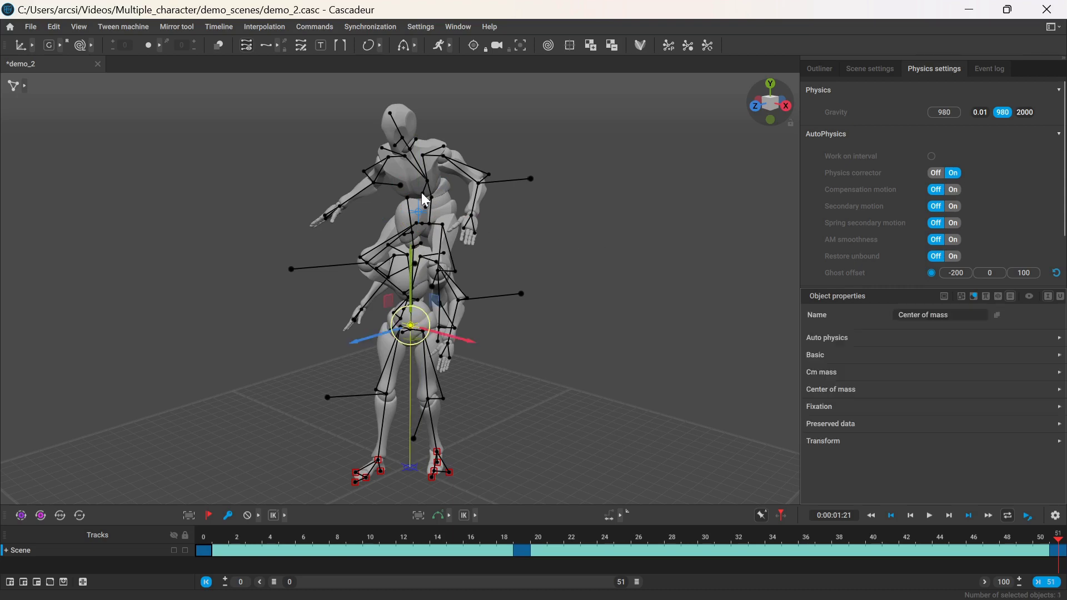
shift+click(422, 211)
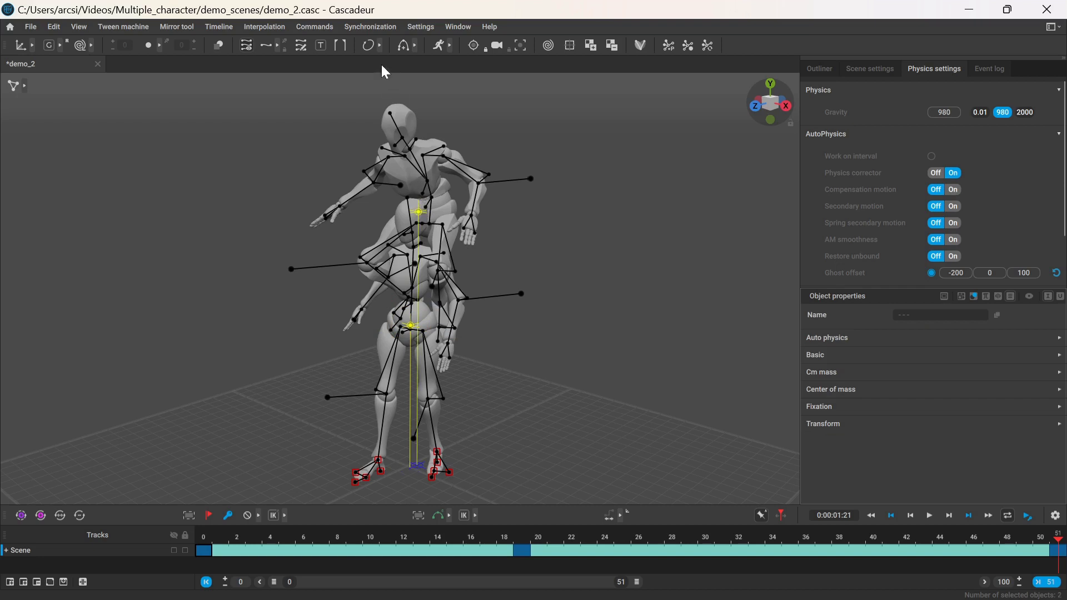
click(316, 27)
mouse_move(339, 55)
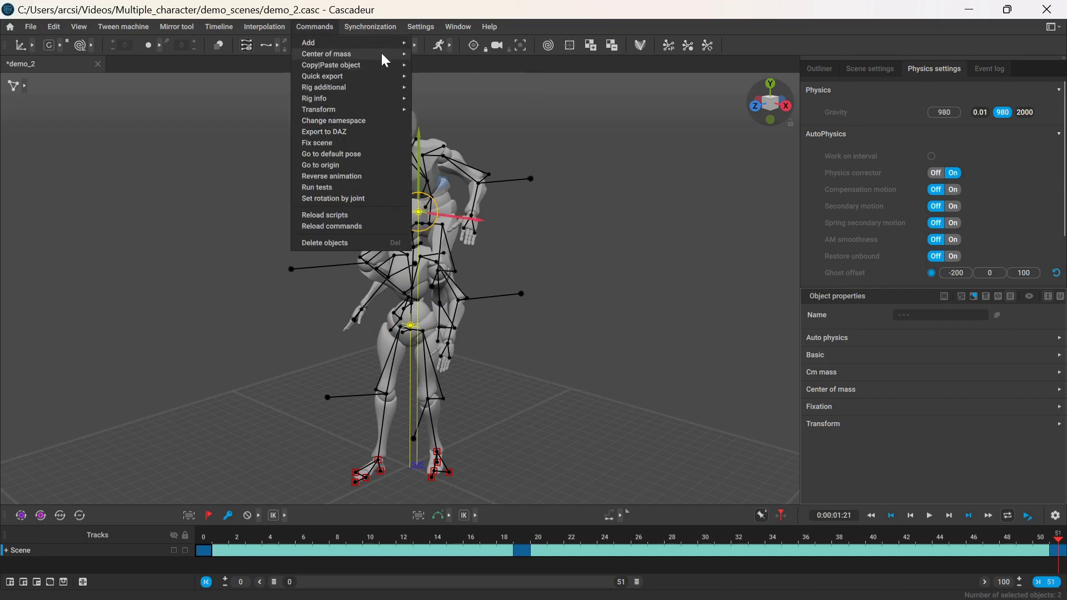
click(426, 88)
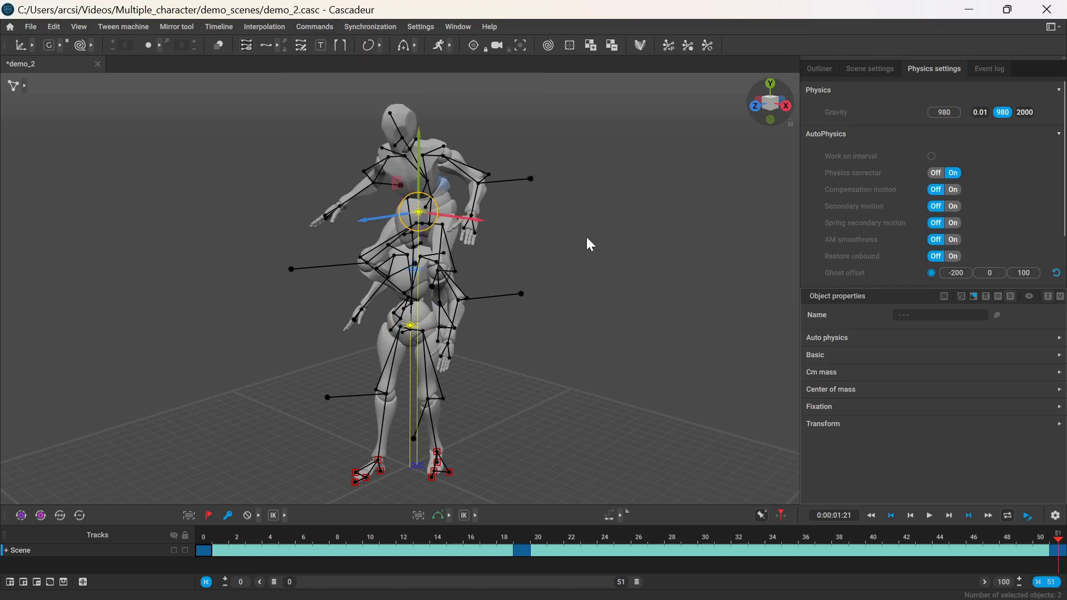
- Enable Auto Physics on the composite centre of mass and play the animation
click(415, 272)
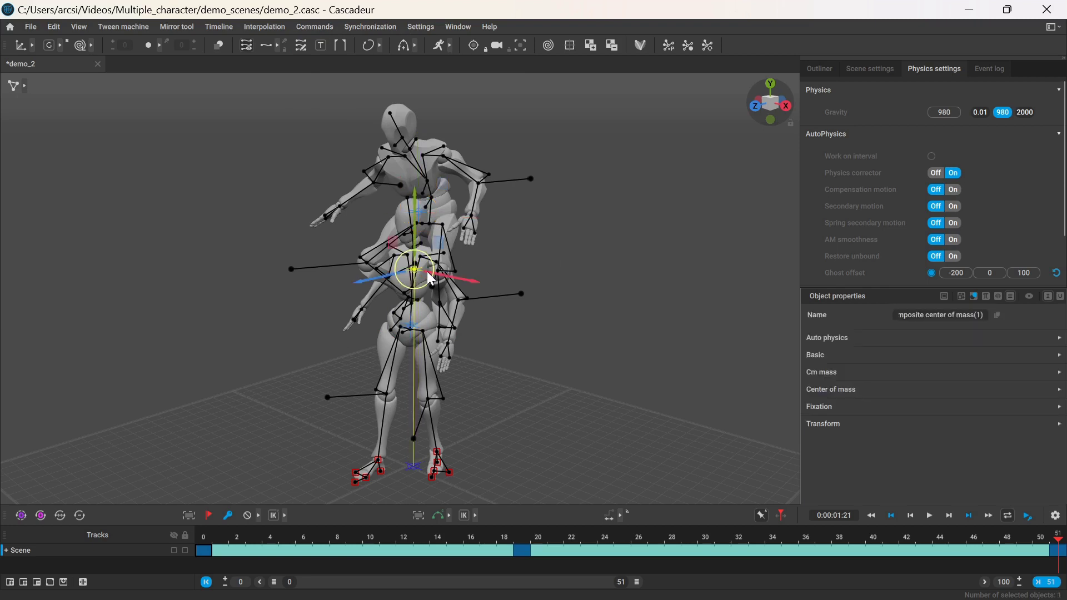
click(439, 45)
click(307, 216)
key(space)
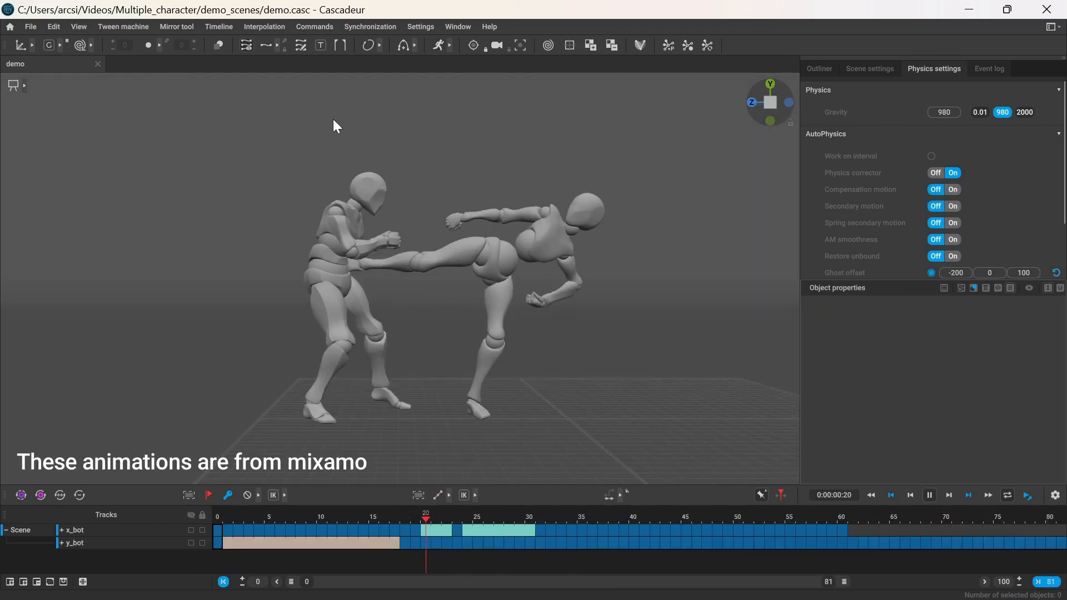
- Look over the Export Fbx/Dae options without exporting, then stop the demo playback
click(38, 27)
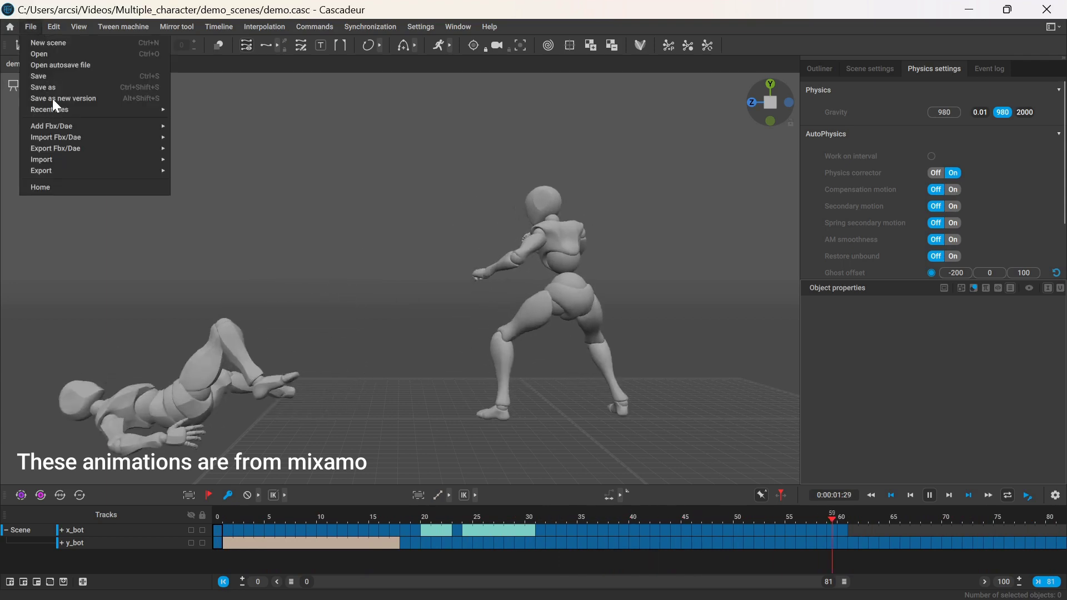
mouse_move(102, 145)
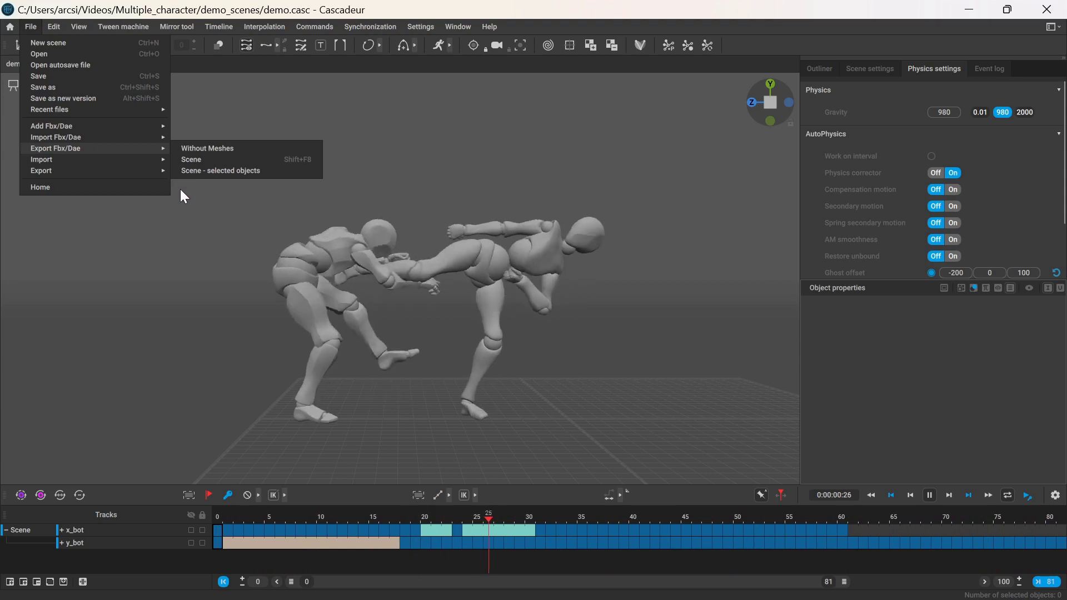
click(212, 278)
key(space)
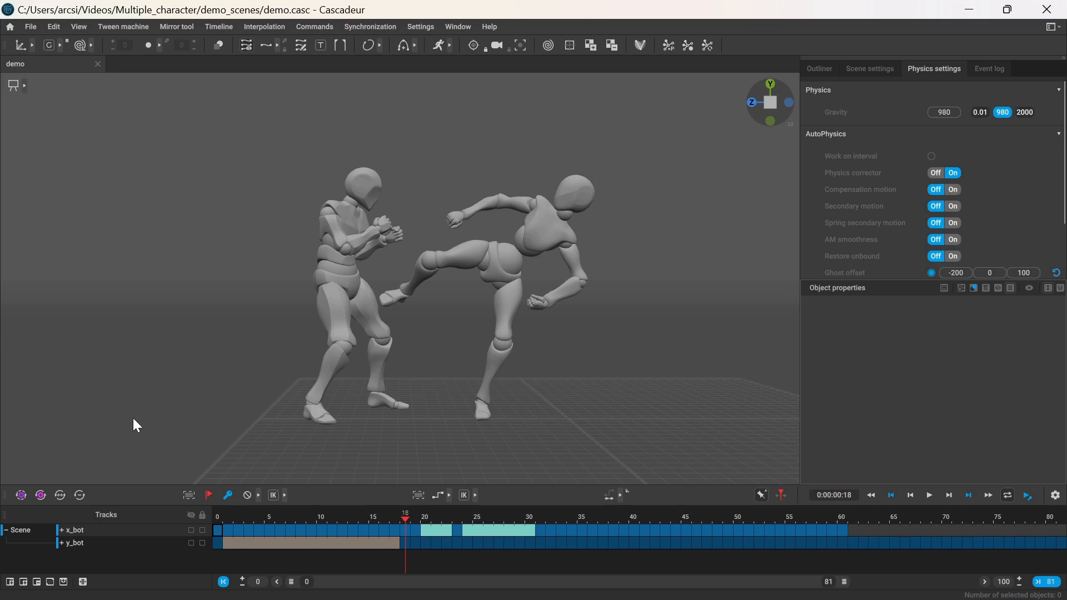
- Select the whole x_bot character and export it via Export Fbx/Dae > Scene - selected objects
alt+double_click(77, 530)
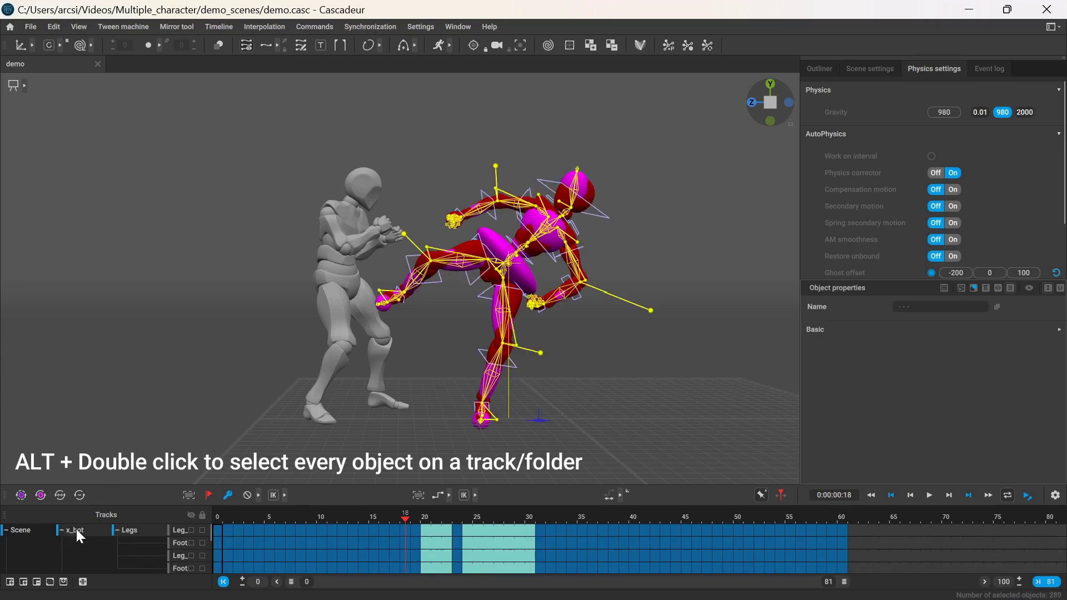
click(35, 25)
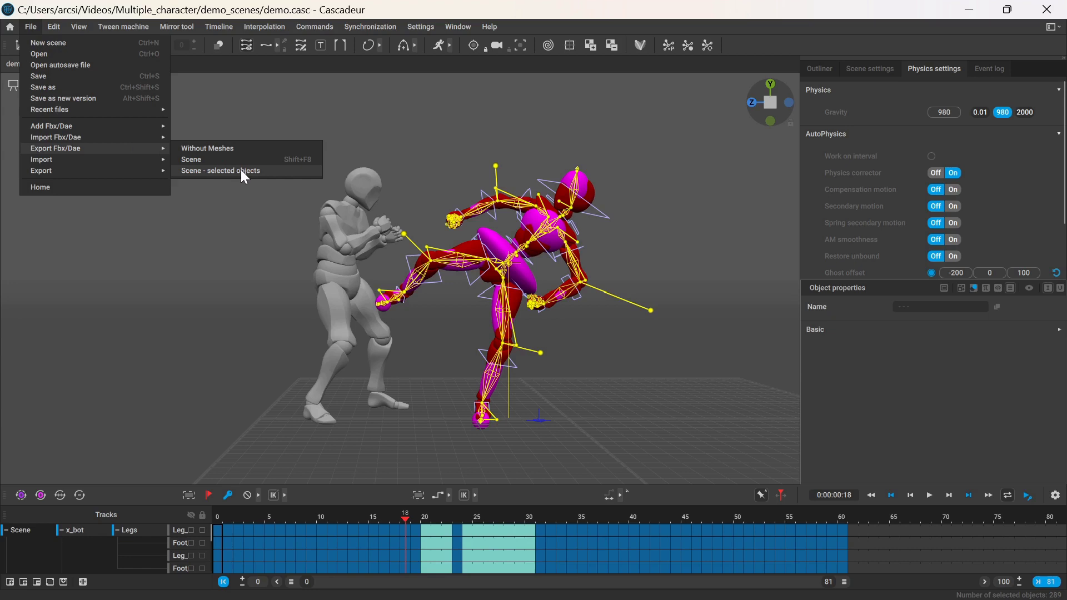
click(243, 172)
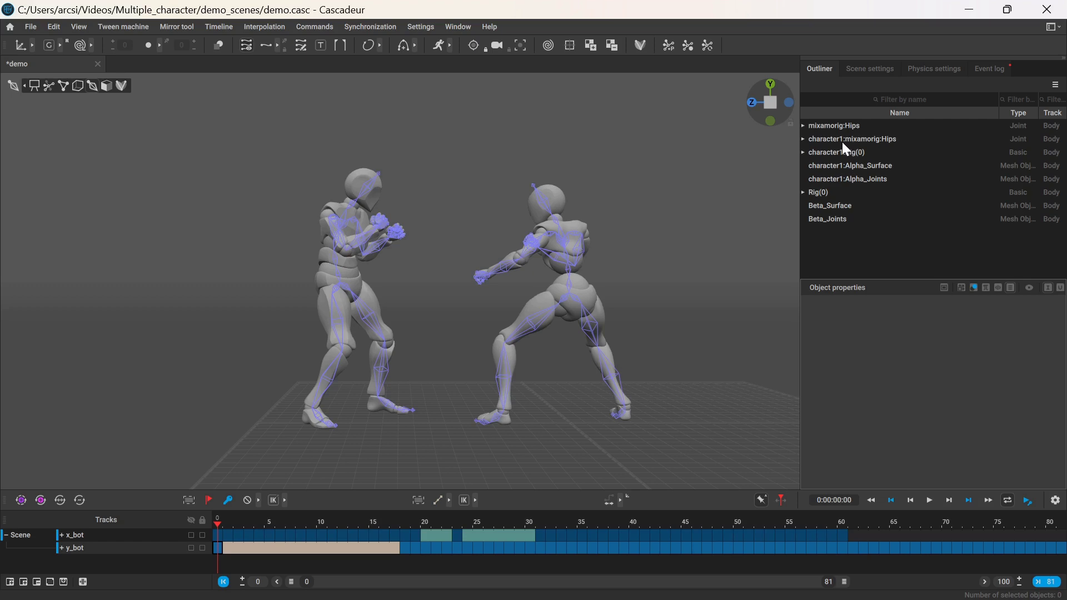
- Check the left character's Fbx export settings in Object properties, then deselect it and show the File menu
double_click(333, 285)
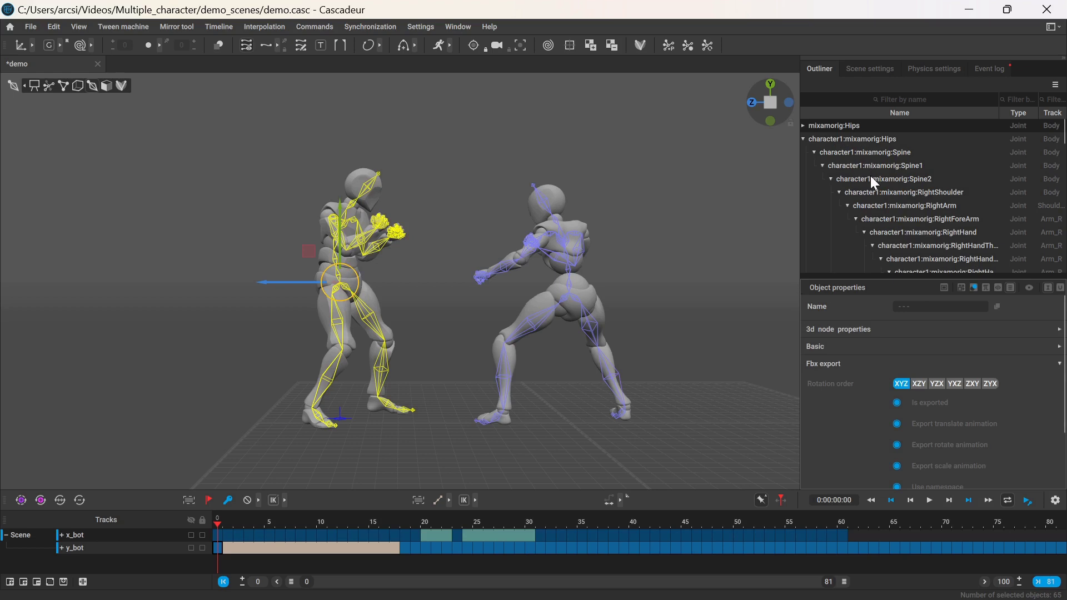
scroll(889, 189, down, 1)
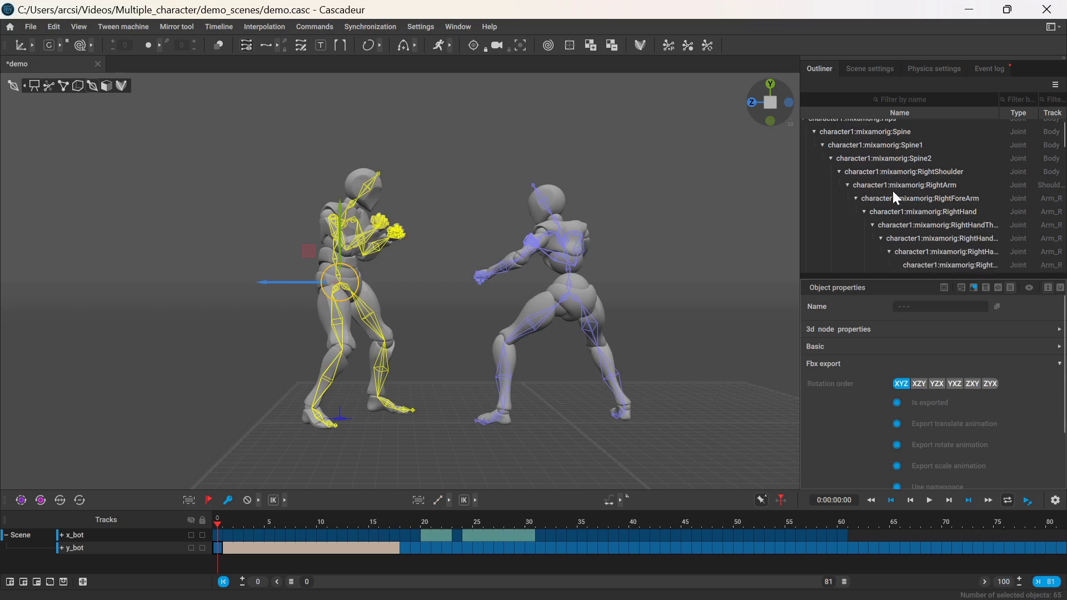
scroll(892, 190, down, 3)
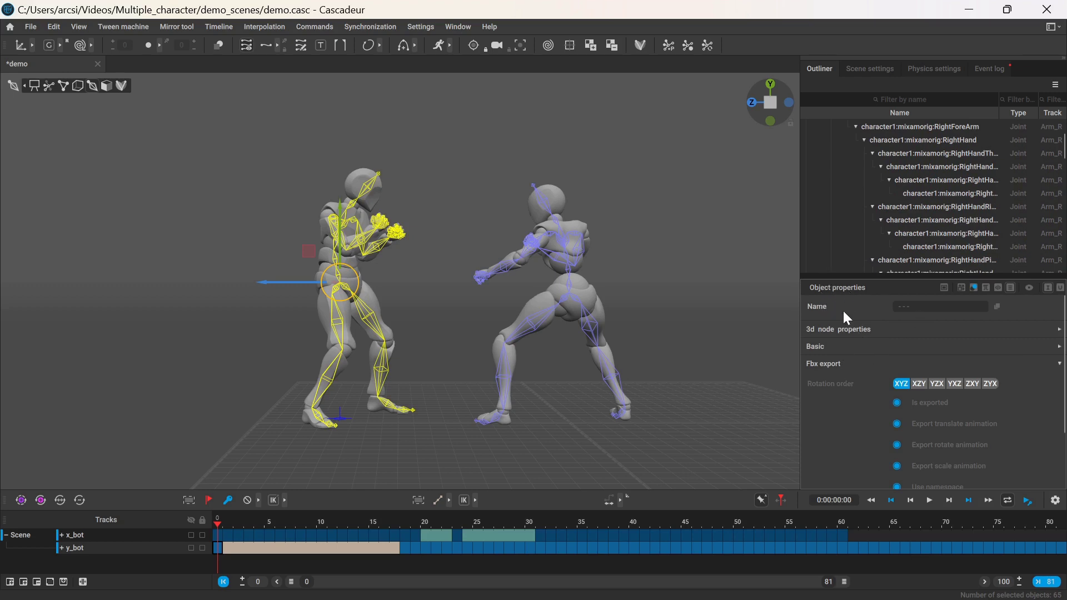
click(835, 366)
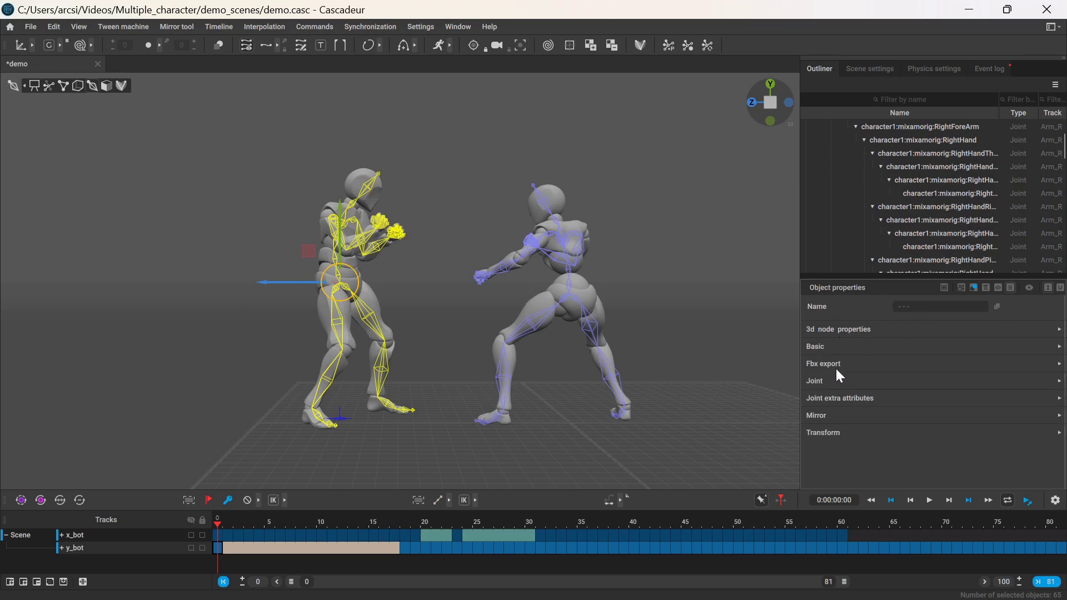
click(837, 365)
scroll(859, 379, down, 2)
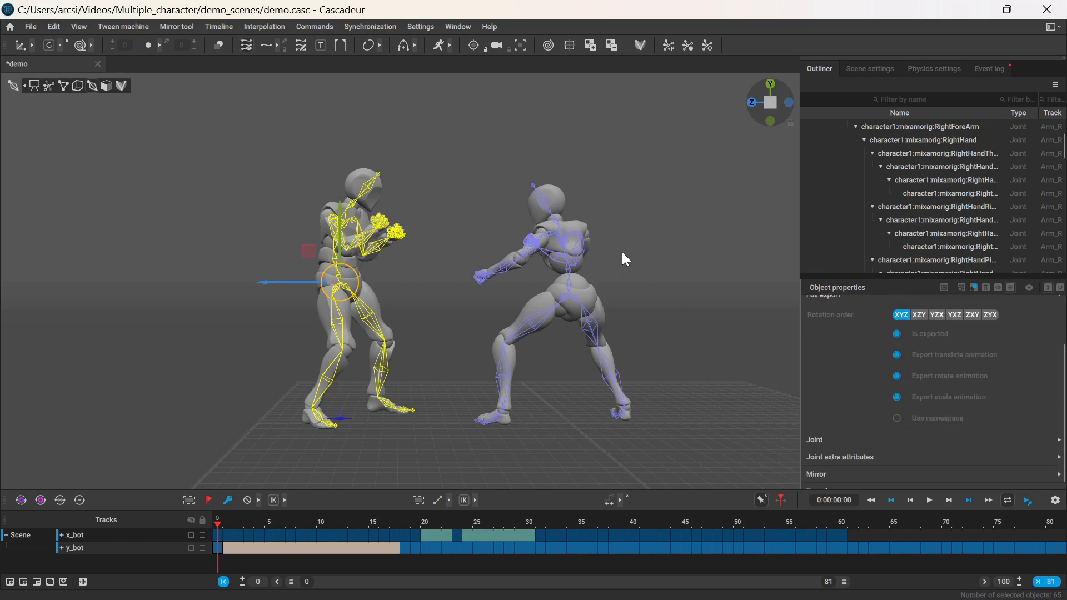
click(642, 209)
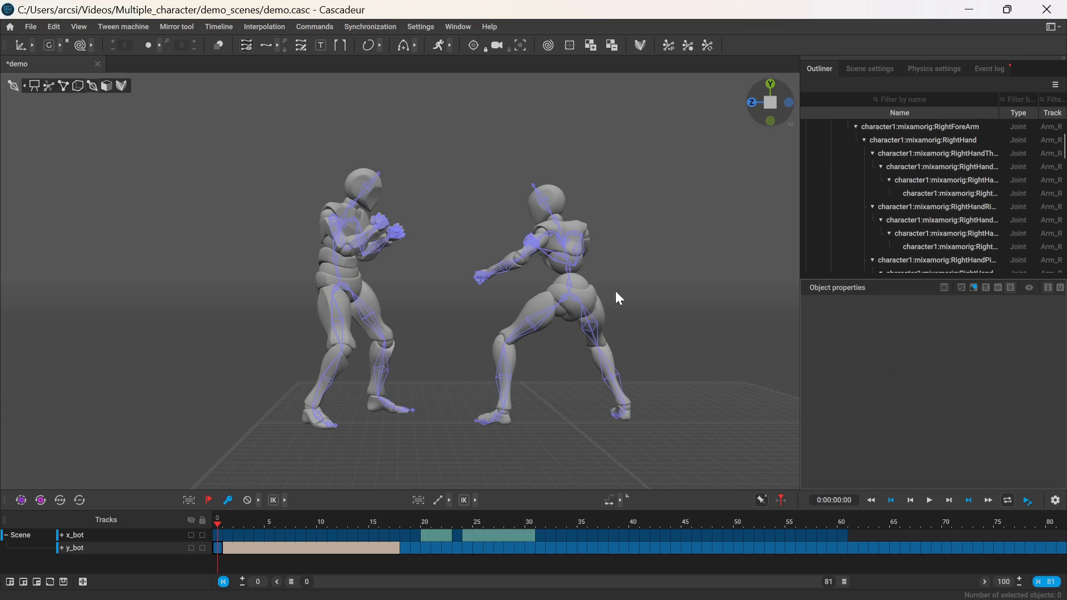
click(32, 27)
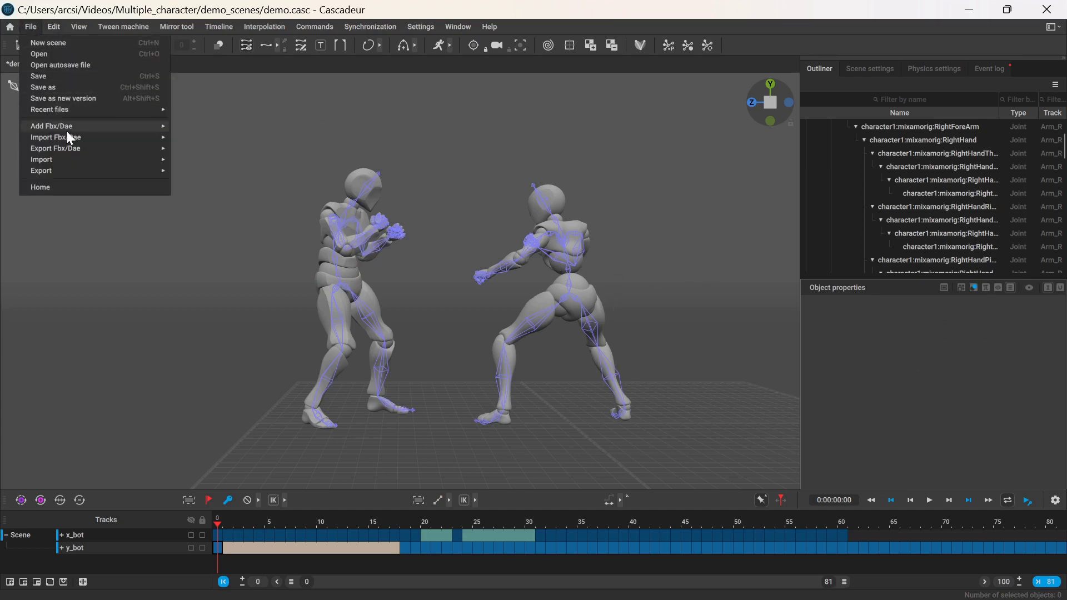
- Export the whole Cascadeur scene as scene.fbx into the demo_scenes folder
mouse_move(100, 148)
click(185, 160)
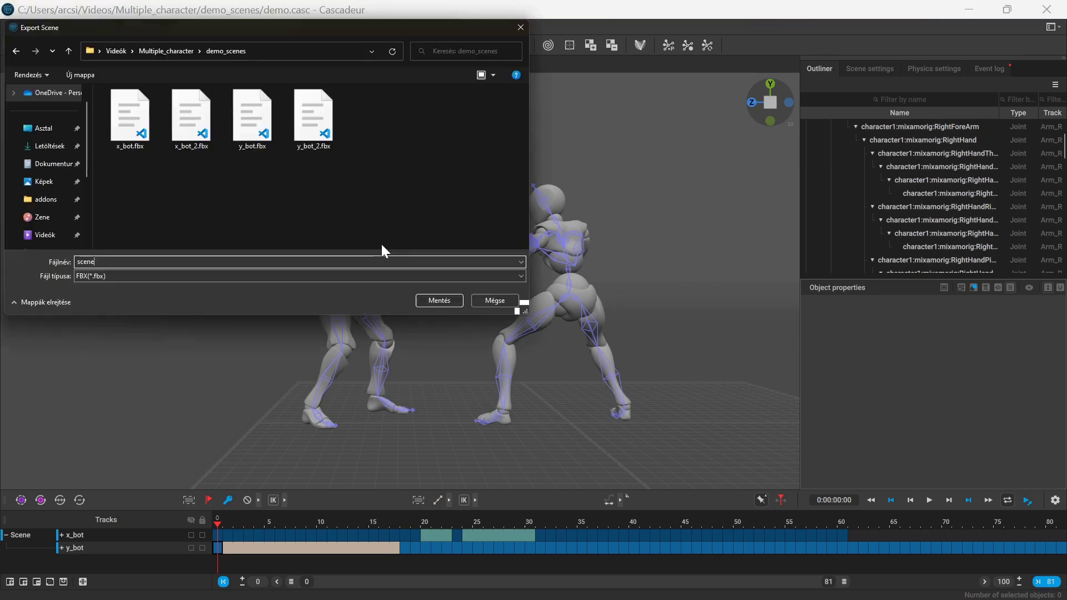
click(431, 301)
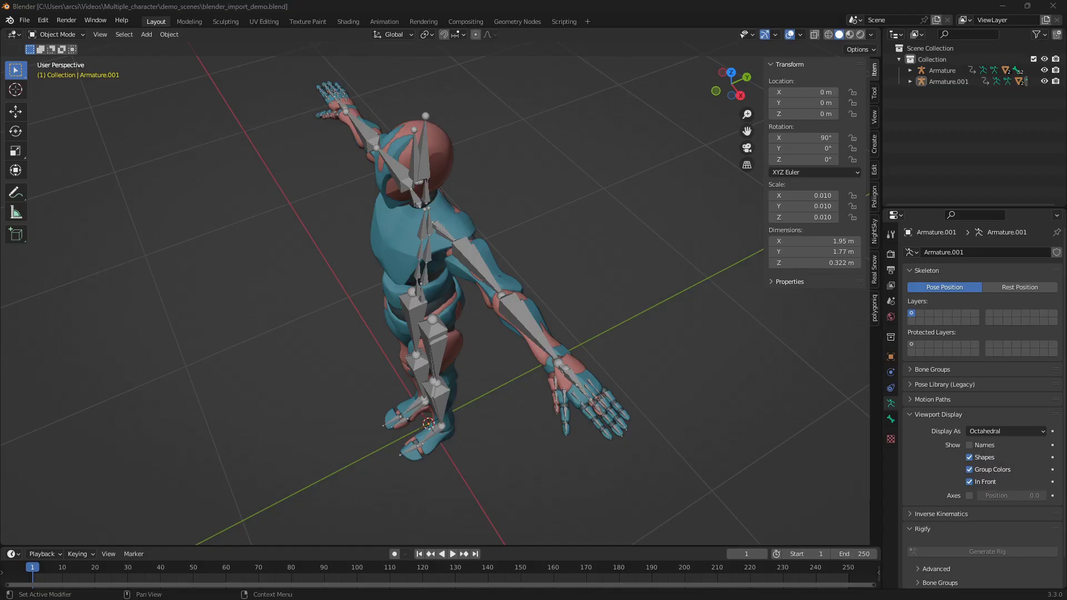
- Import x_bot.fbx into Blender as an FBX file
click(24, 20)
mouse_move(72, 170)
click(156, 170)
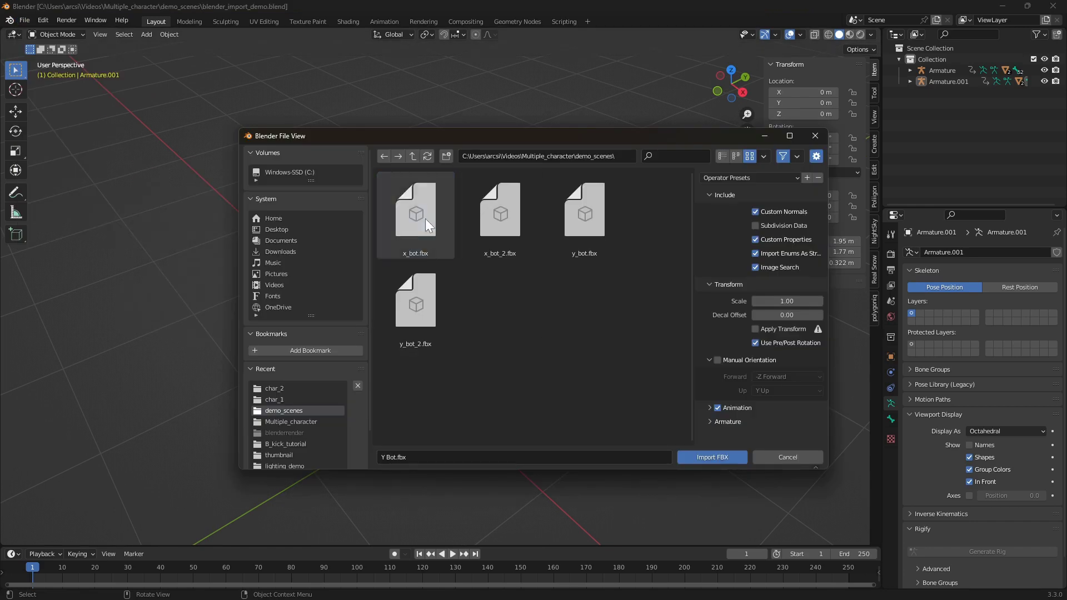
click(417, 215)
- Turn the timeline into a Dope Sheet in Action Editor mode
click(722, 456)
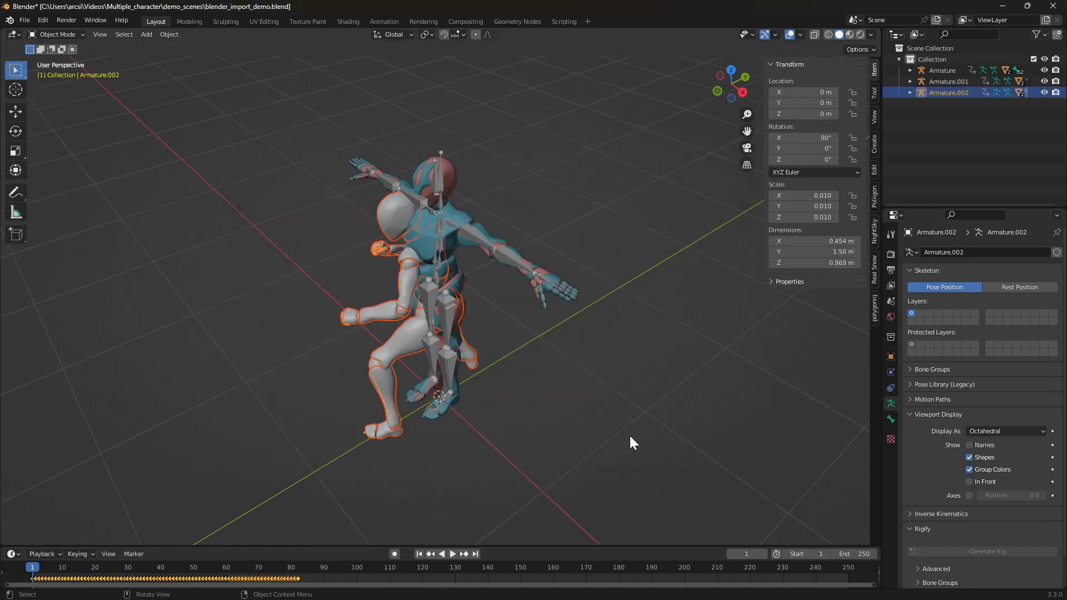
click(13, 554)
click(203, 443)
click(61, 554)
click(39, 529)
- Select Armature.002 and rename its action to side_kick
click(398, 194)
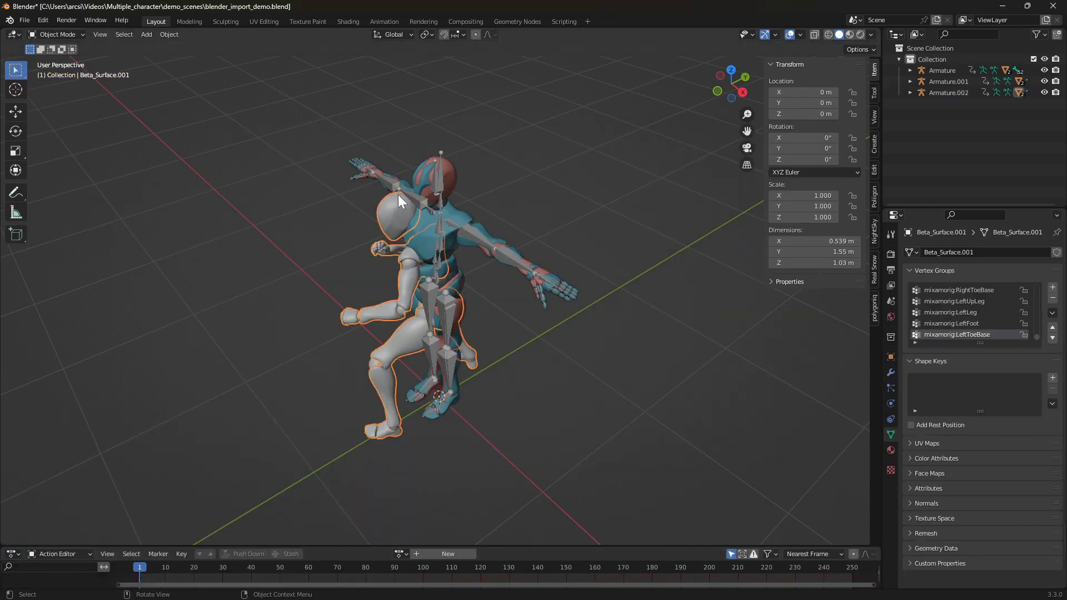
click(398, 195)
text(side_kick)
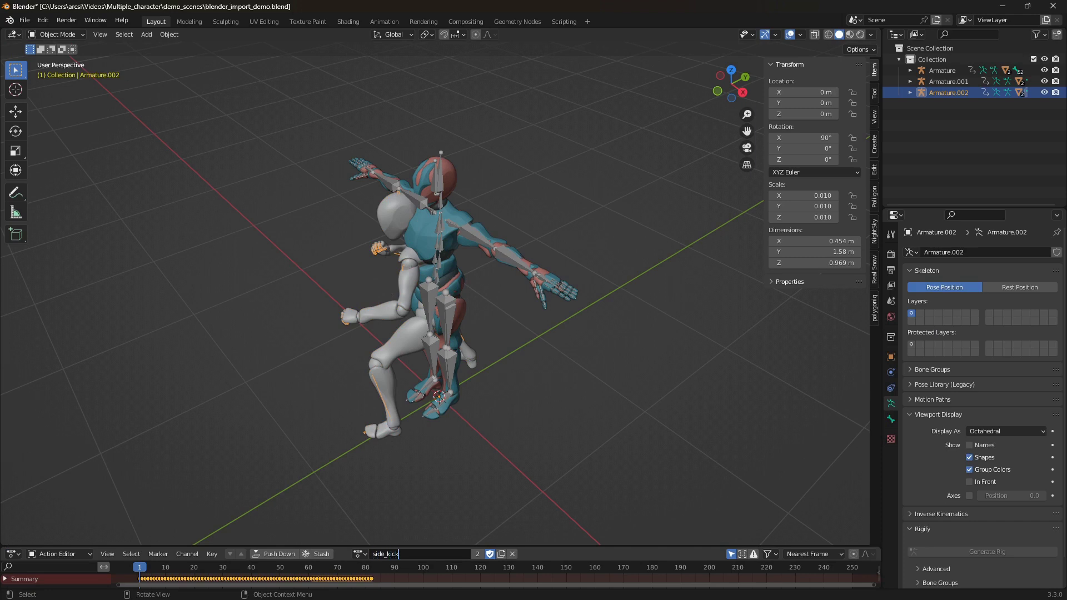
key(Return)
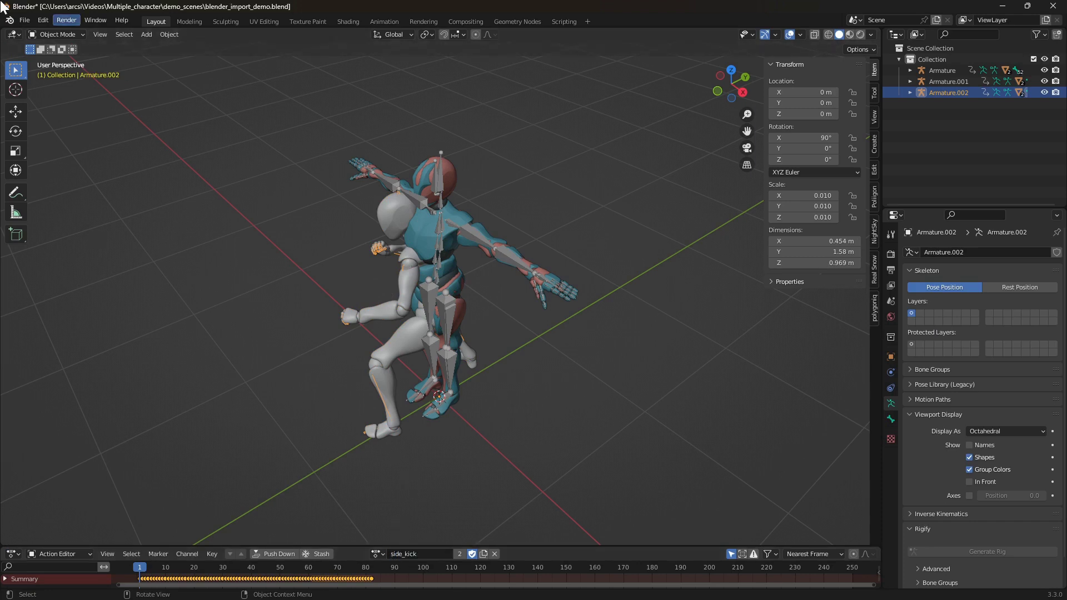
- Import y_bot.fbx into Blender as an FBX file
click(25, 20)
mouse_move(64, 172)
click(167, 252)
click(584, 214)
click(711, 457)
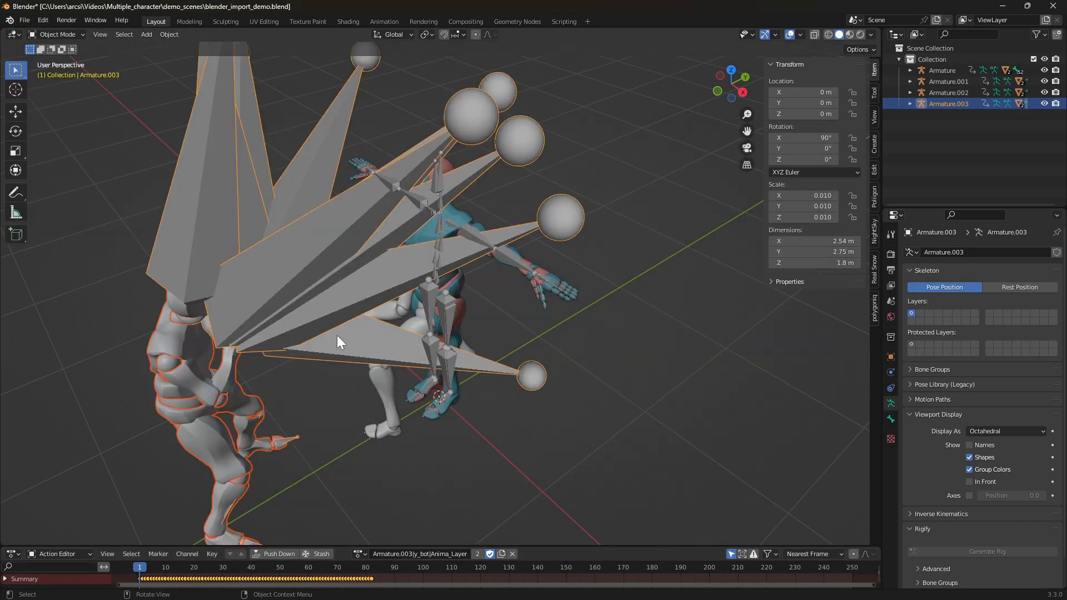
- Rename the new rig's action to fall_back and hide Armature.003
double_click(411, 554)
text(fall_back)
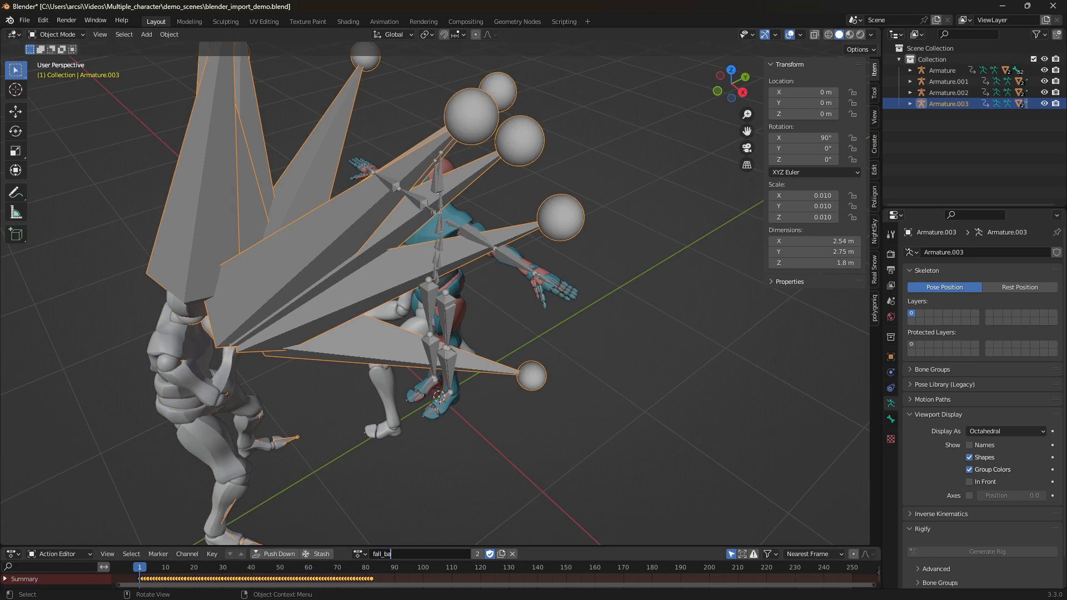
key(Return)
click(327, 405)
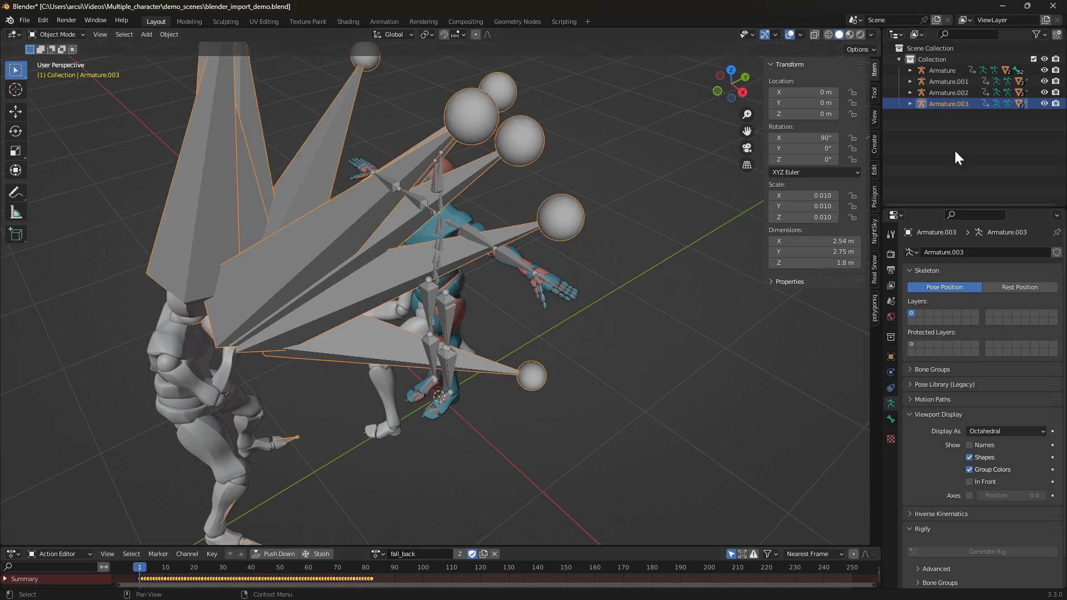
click(1044, 103)
- Hide the left imported character and the grey middle character
click(245, 409)
key(h)
click(351, 320)
key(h)
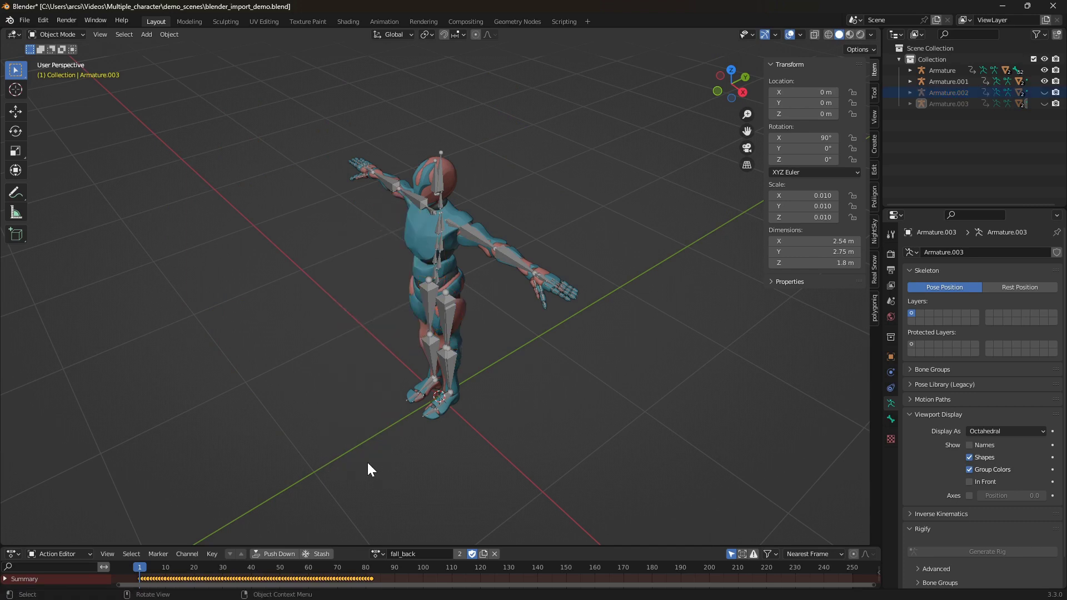
- Select the original Armature.001, check playback, and assign it the fall_back action
click(434, 175)
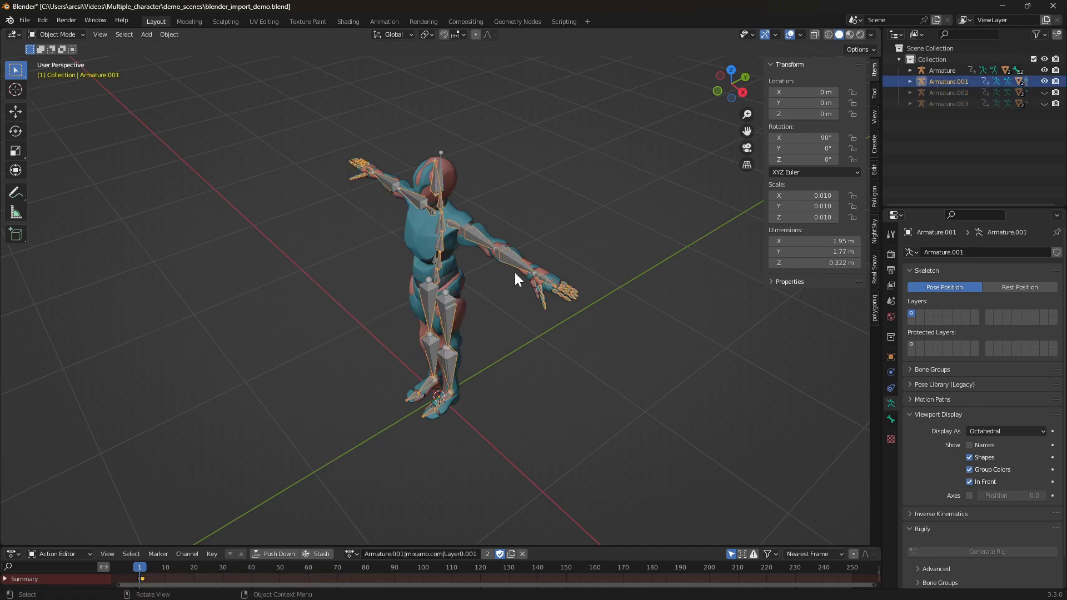
key(space)
key(Escape)
click(351, 554)
click(367, 481)
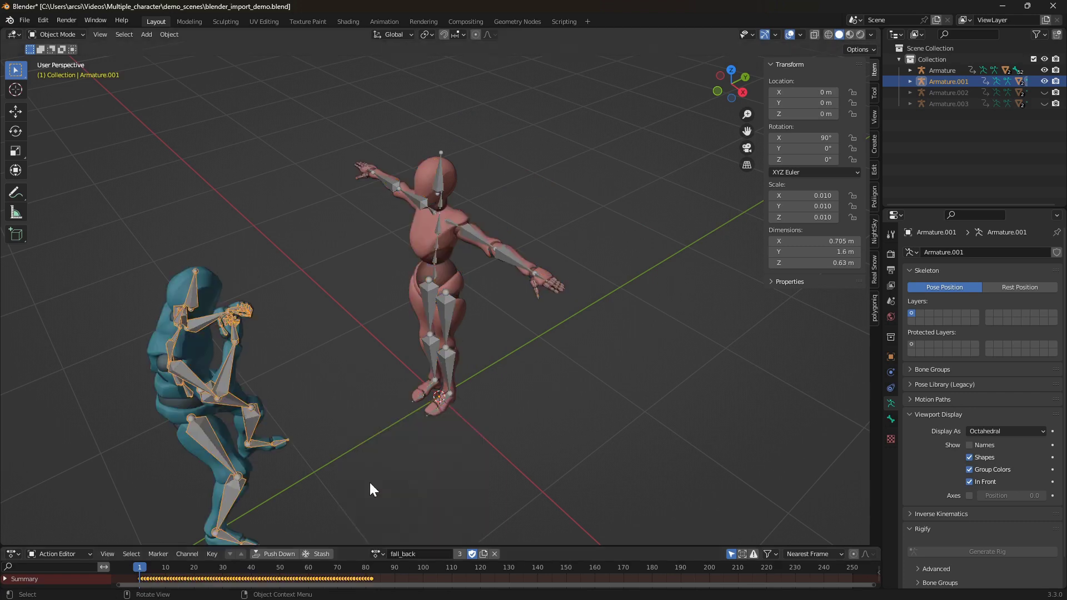
- Assign the side_kick action to the pink character's armature, then deselect it
click(443, 180)
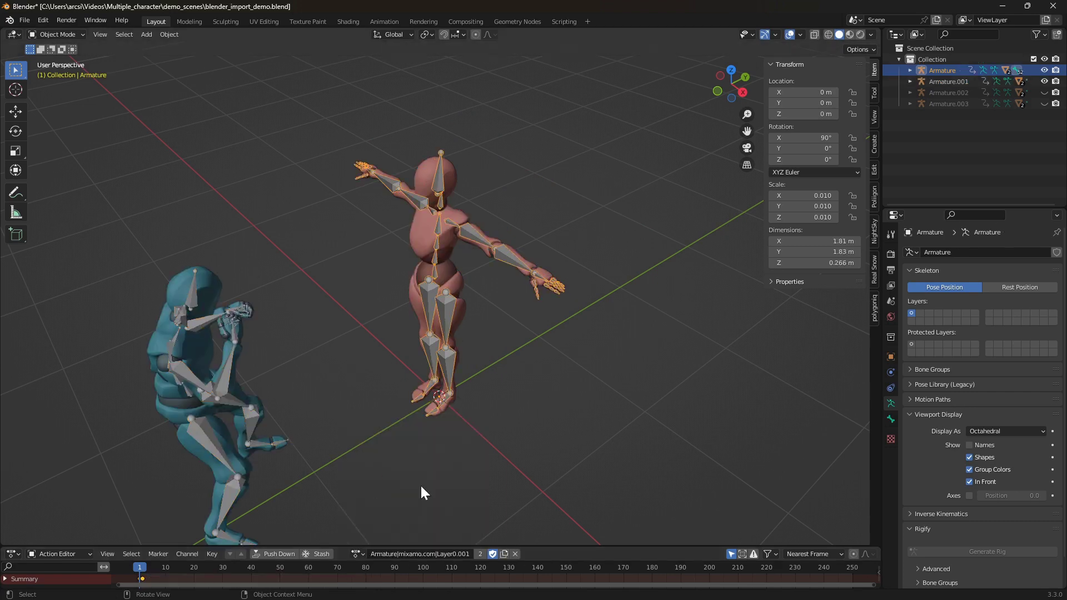
click(356, 554)
click(375, 493)
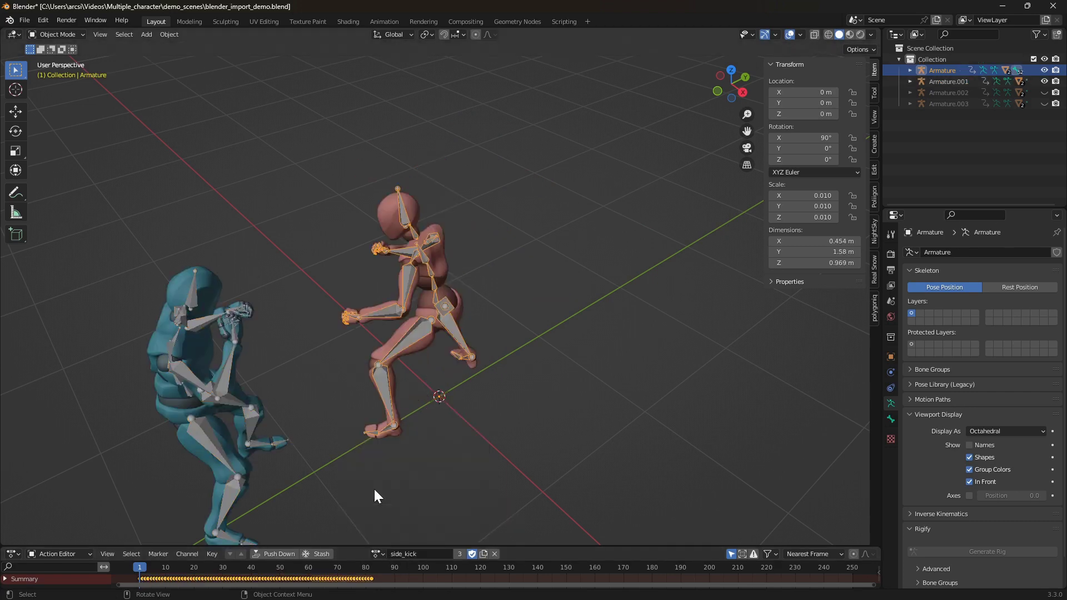
click(461, 433)
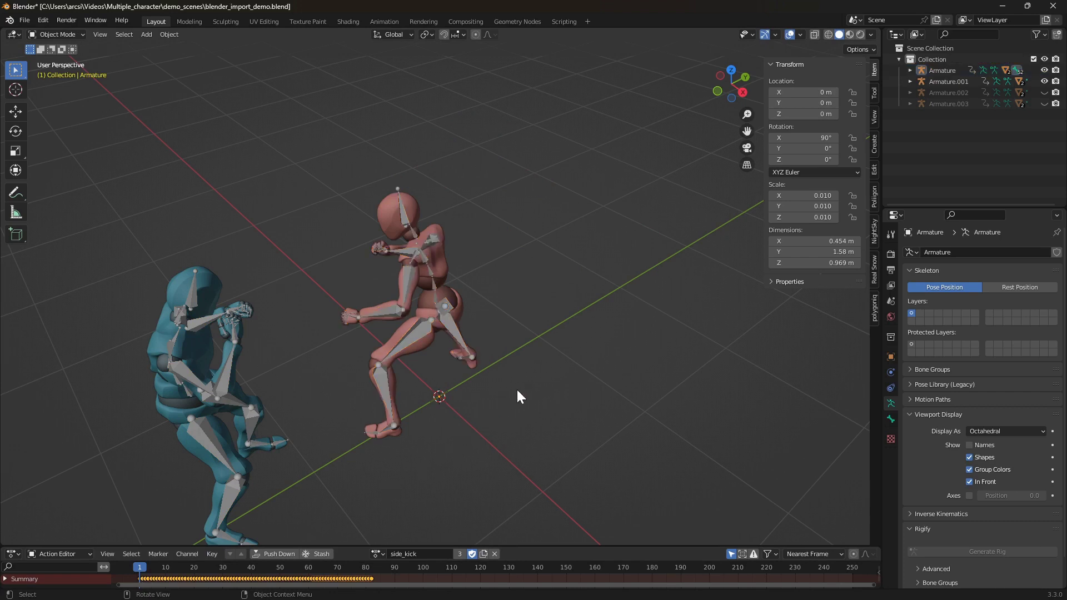